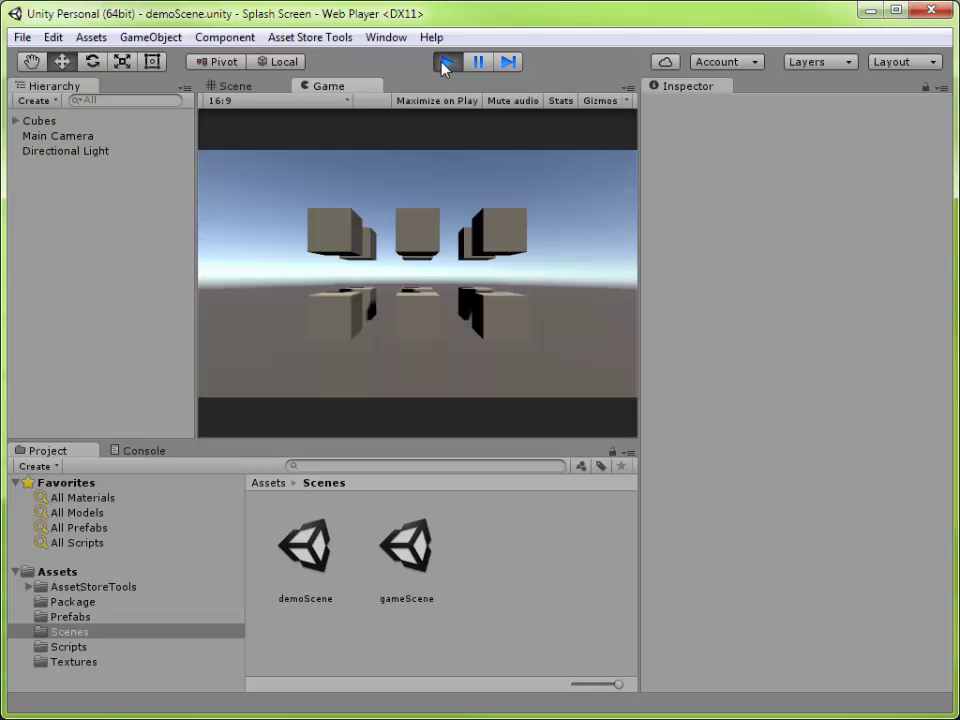
Stop play mode and create a new scene saved as splashScene in the Scenes folder
click(446, 63)
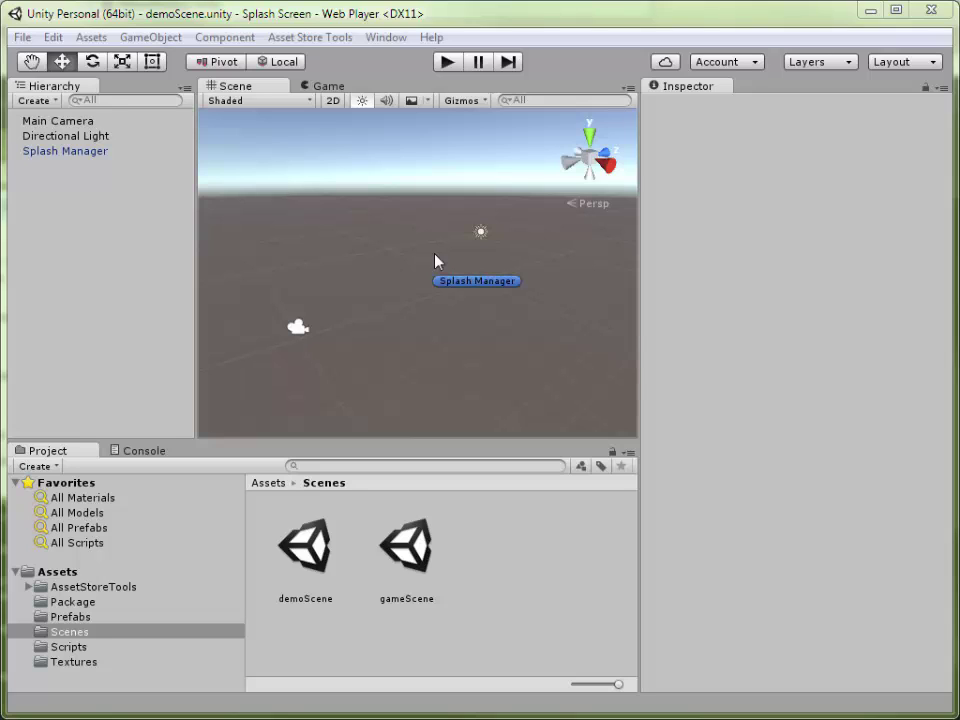
click(21, 37)
click(29, 60)
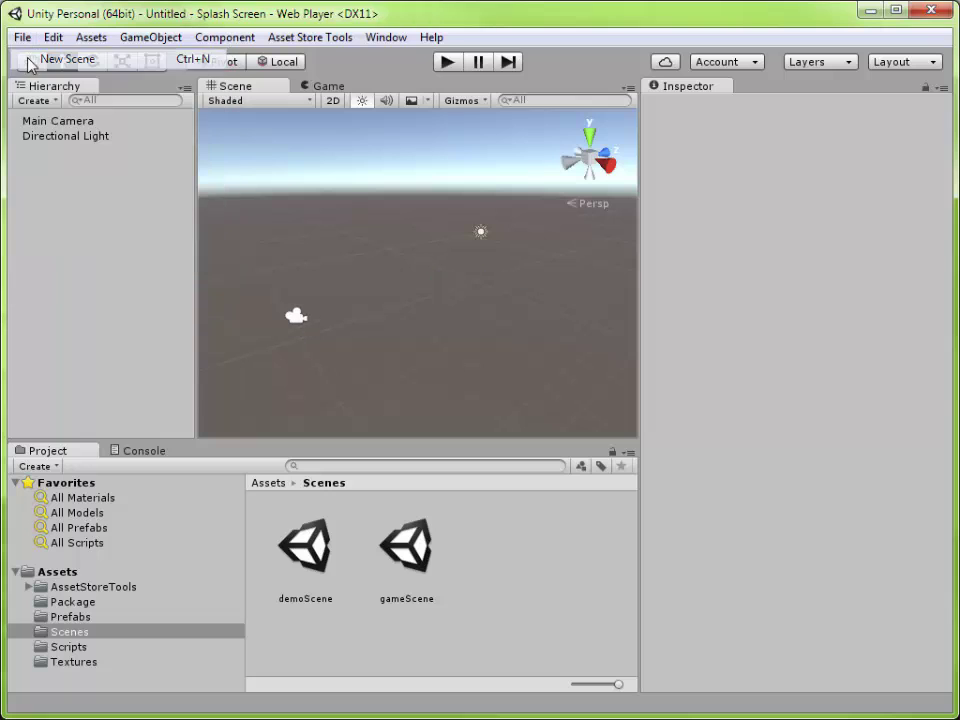
key(ctrl+s)
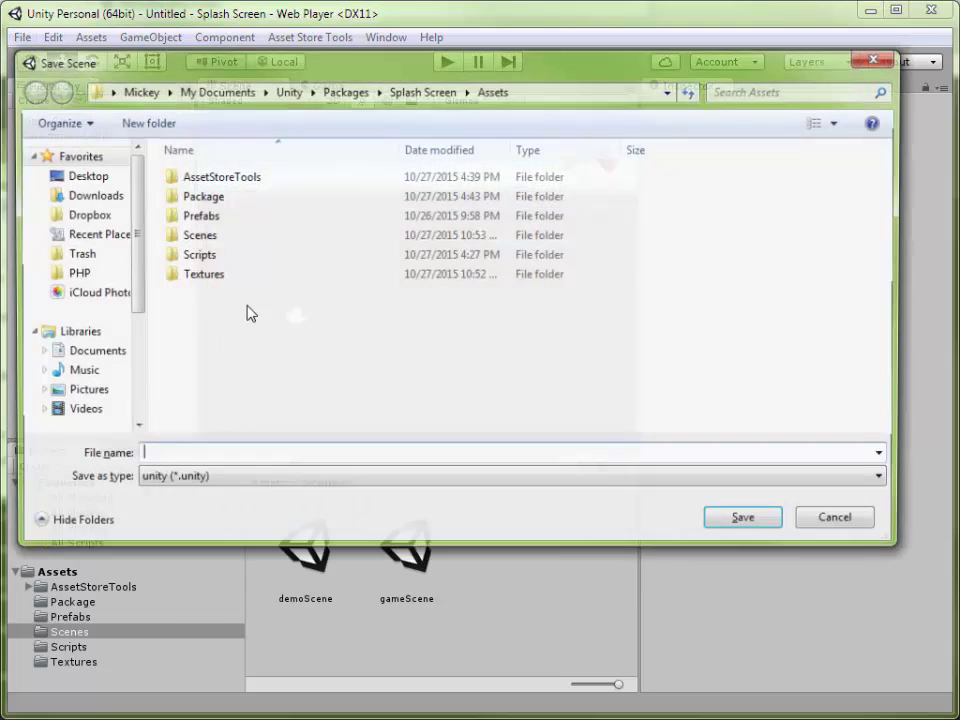
double_click(222, 235)
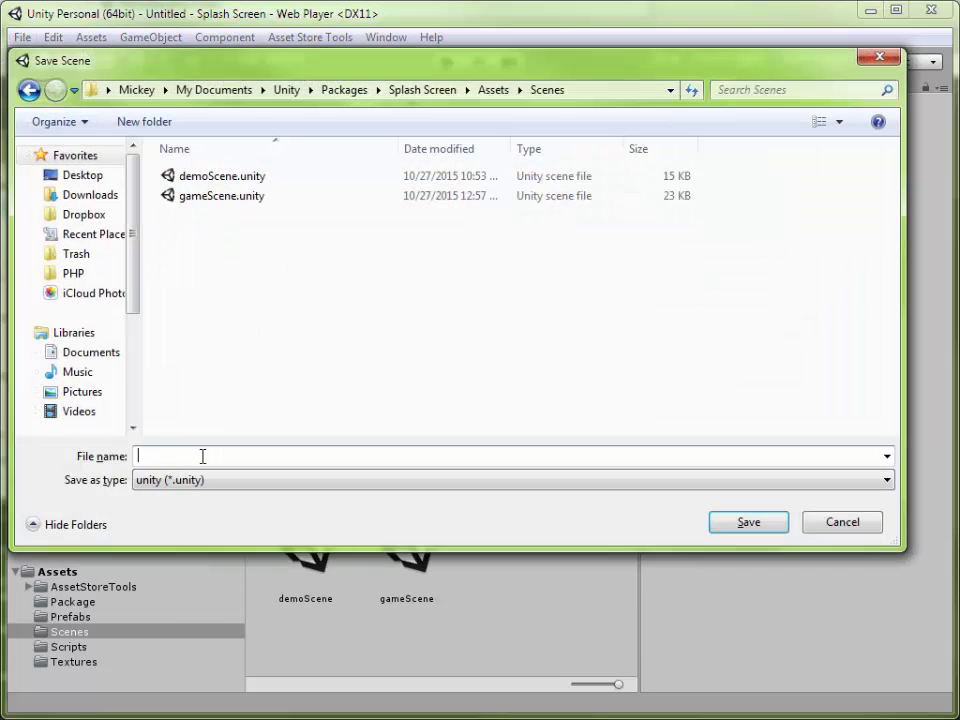
text(splashScene)
key(Return)
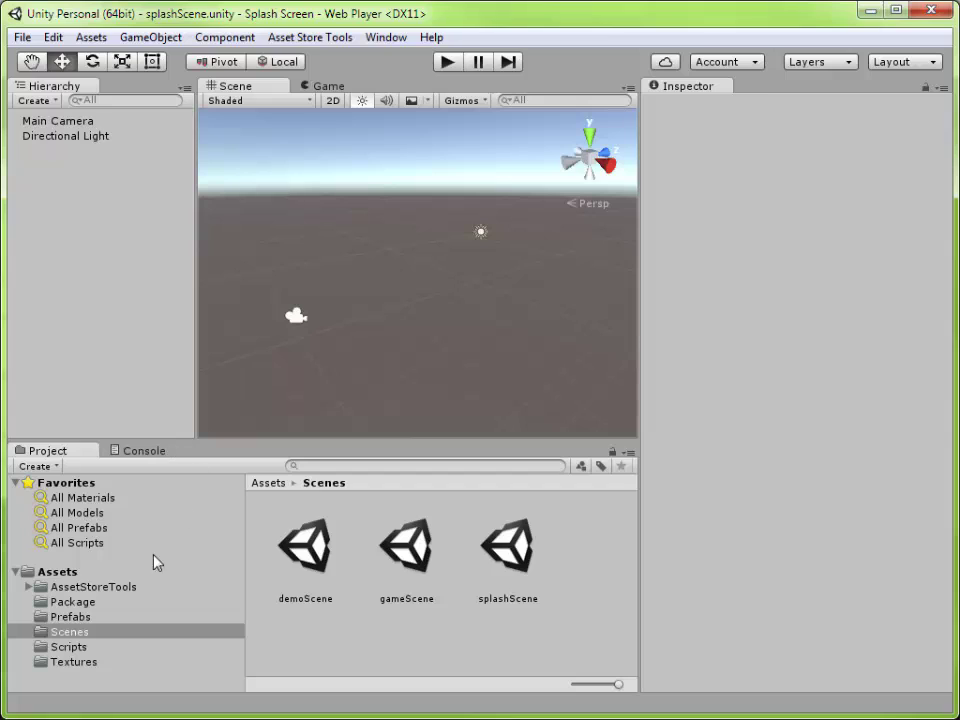
Add the Splash Manager prefab to the scene, assigning Main Camera as its camera and gameScene as its Level Name
click(80, 617)
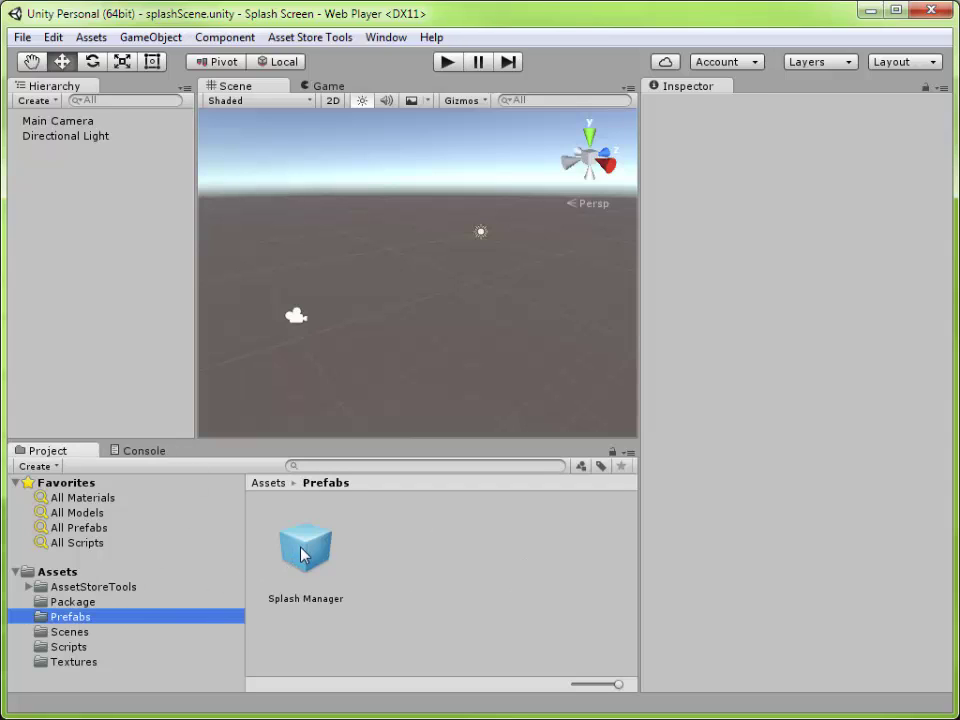
drag(313, 555, 100, 207)
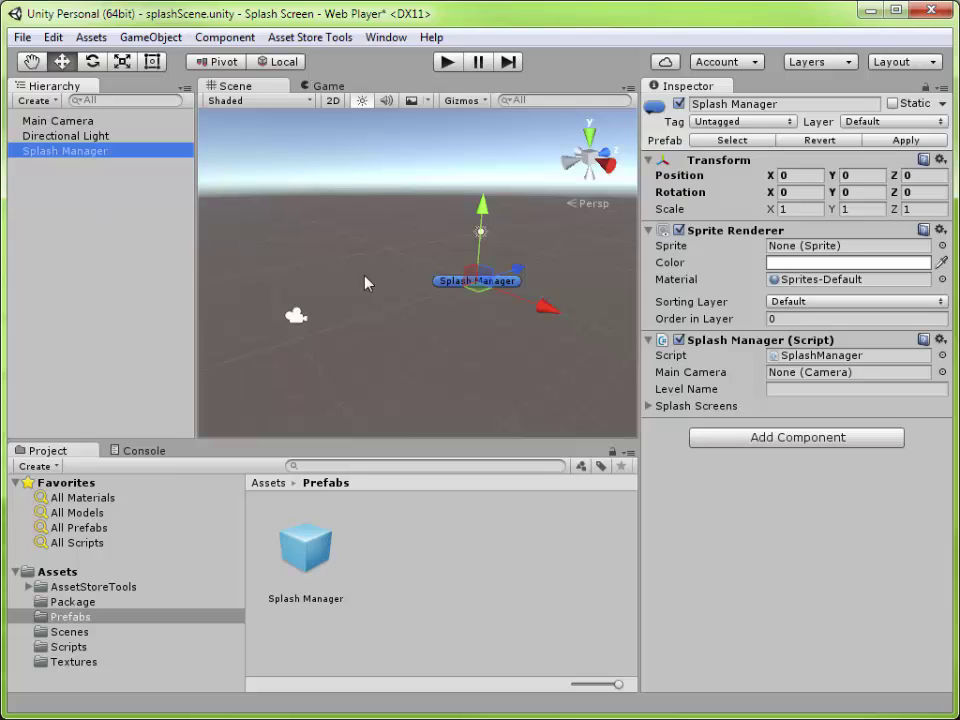
click(941, 372)
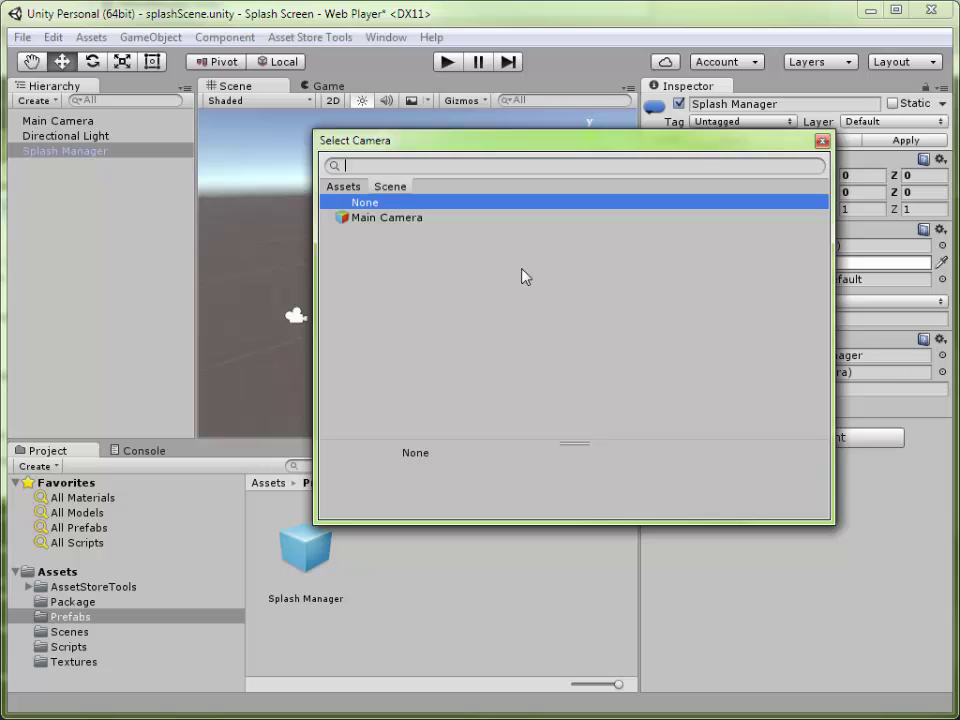
double_click(395, 222)
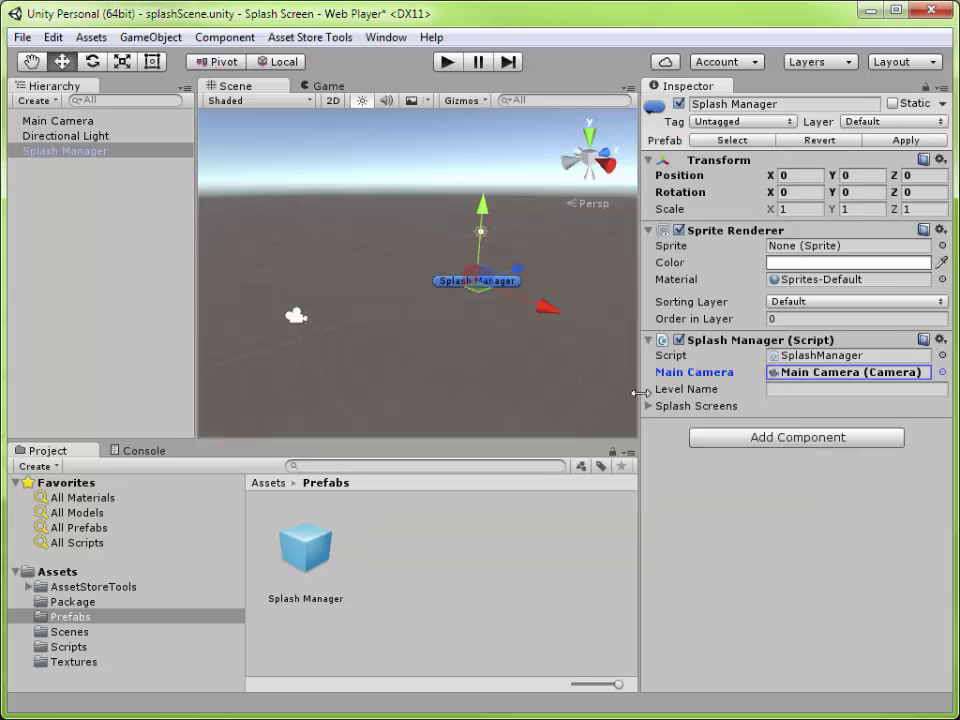
click(799, 390)
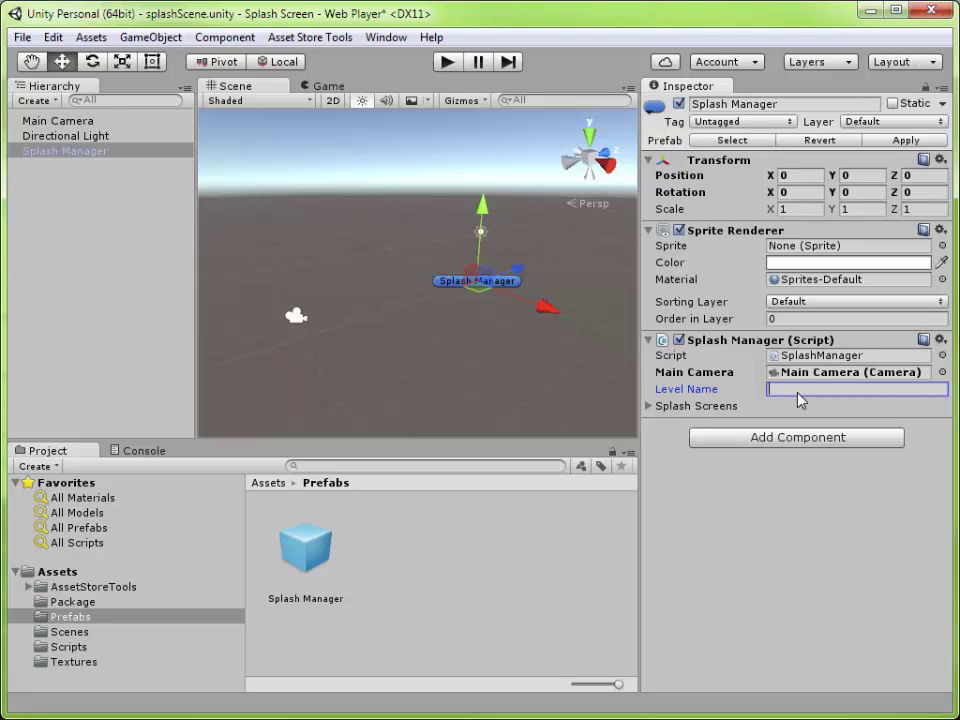
text(gameScene)
Add splashScene and gameScene, in that order, to the scenes included in the build
click(90, 633)
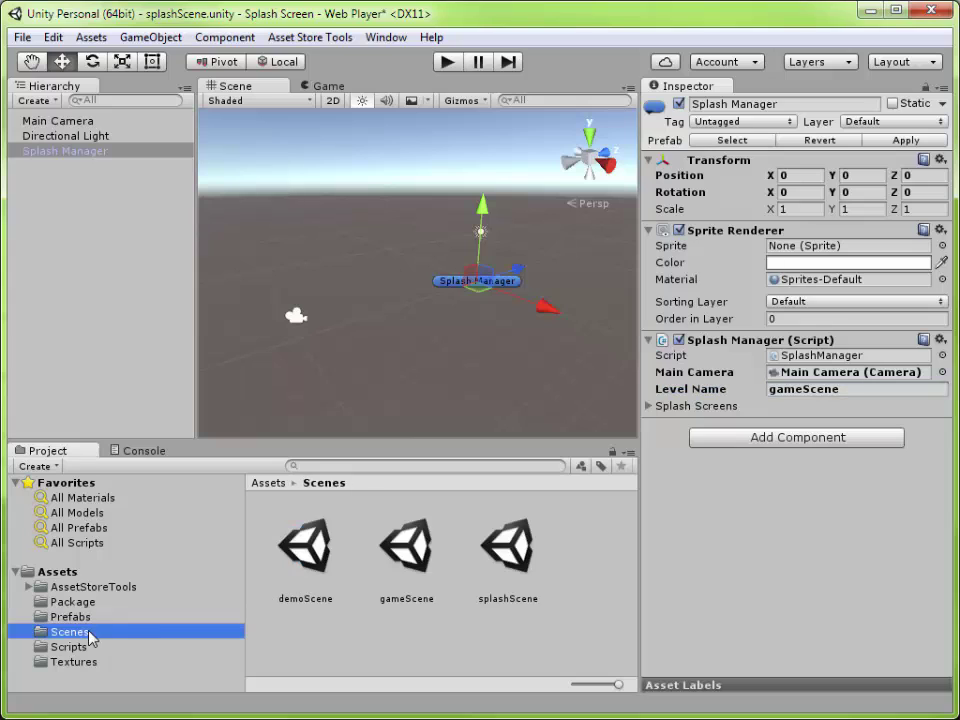
click(409, 566)
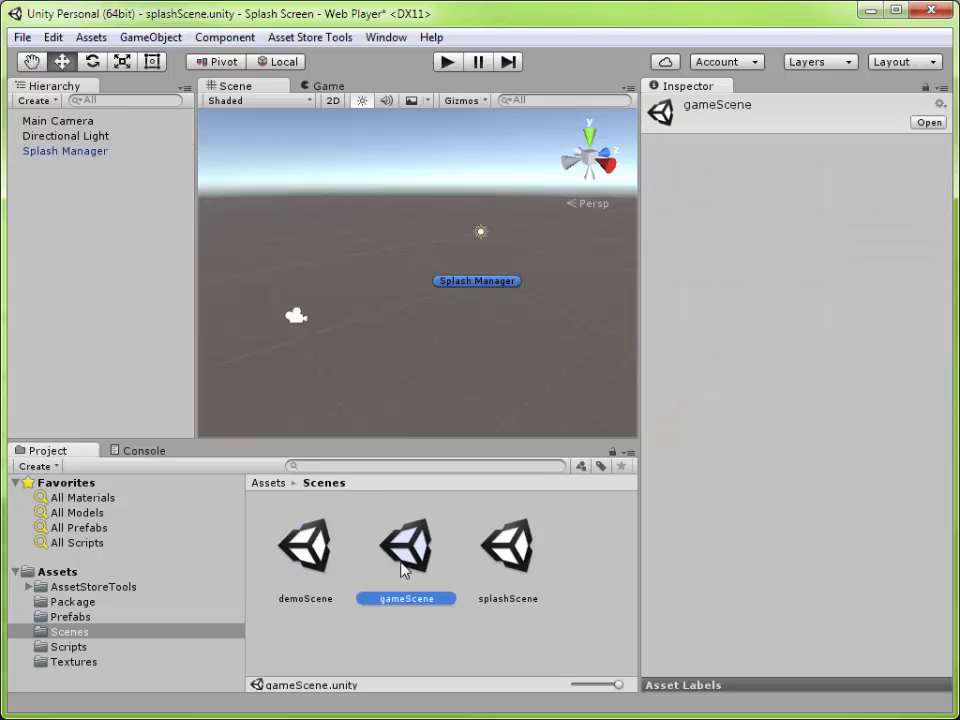
click(22, 37)
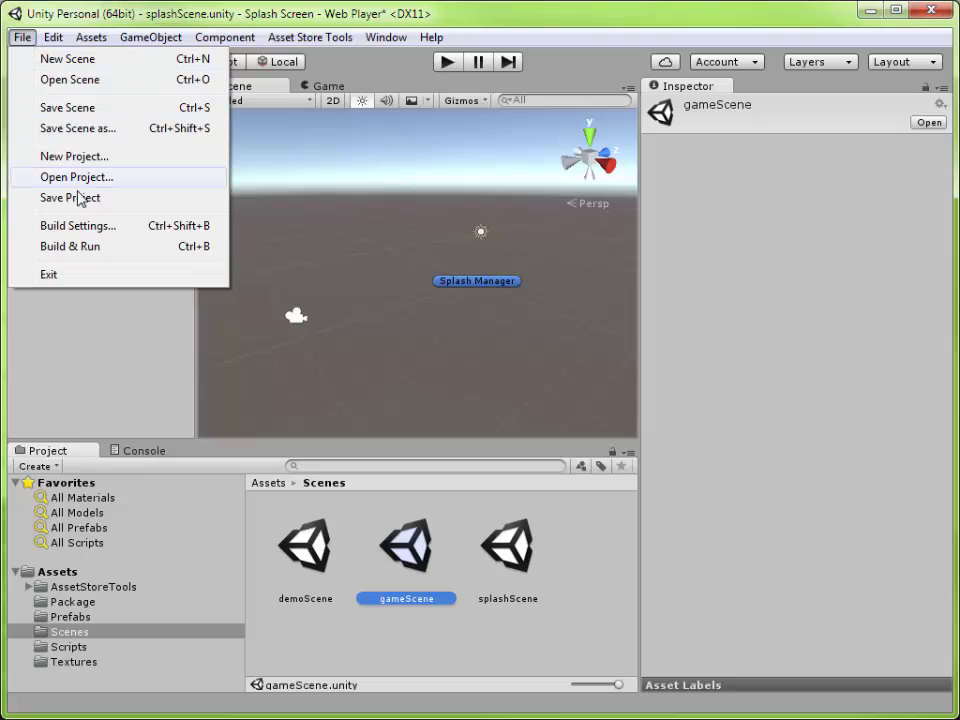
click(79, 226)
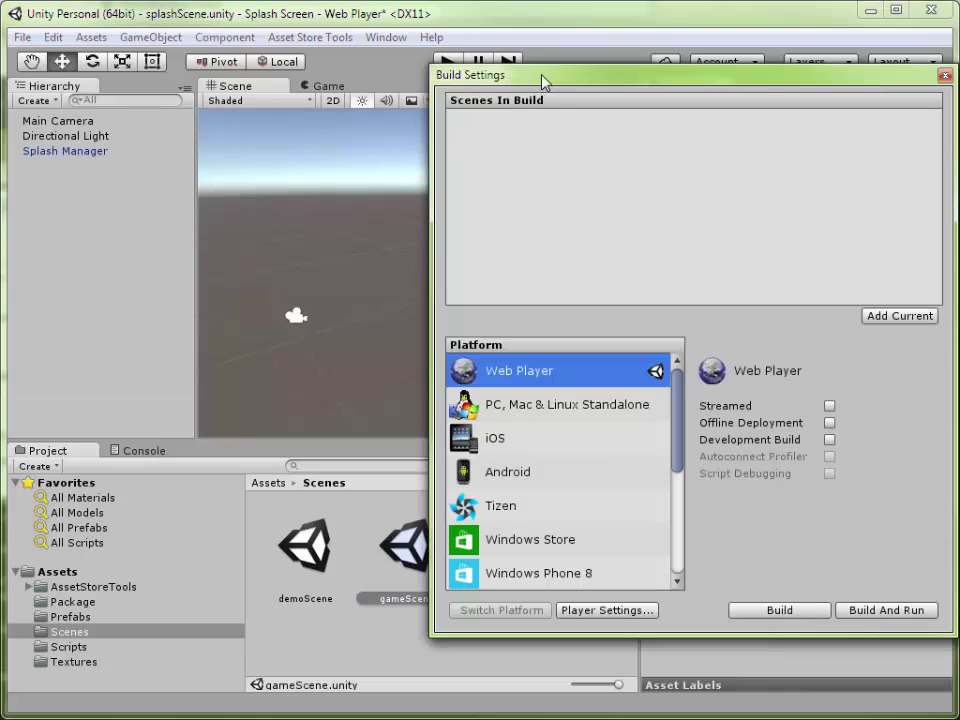
drag(574, 79, 374, 22)
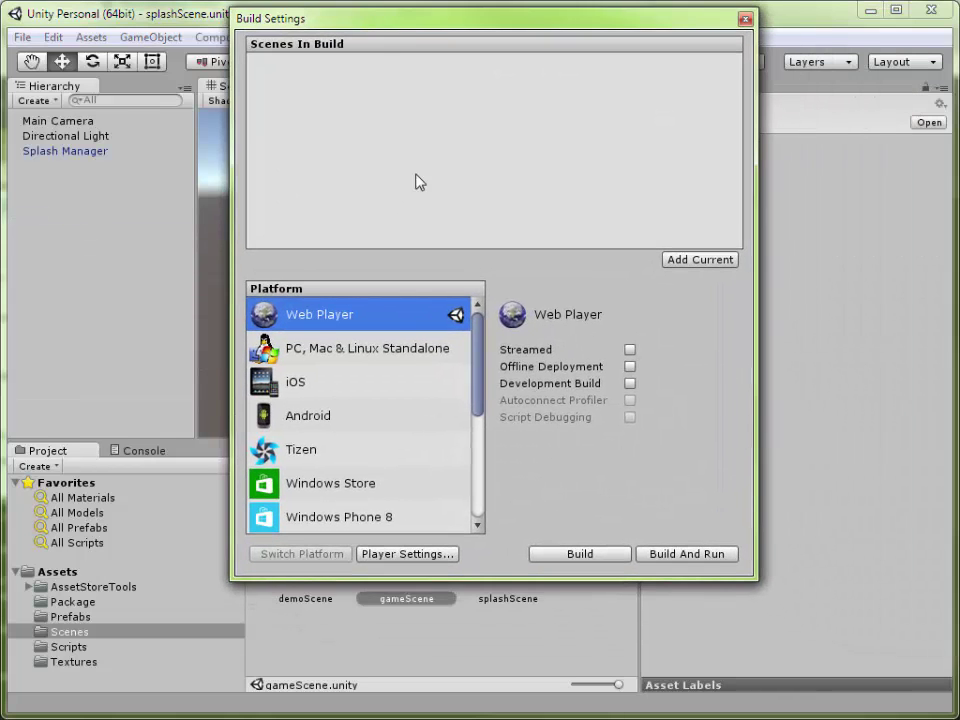
drag(521, 598, 366, 184)
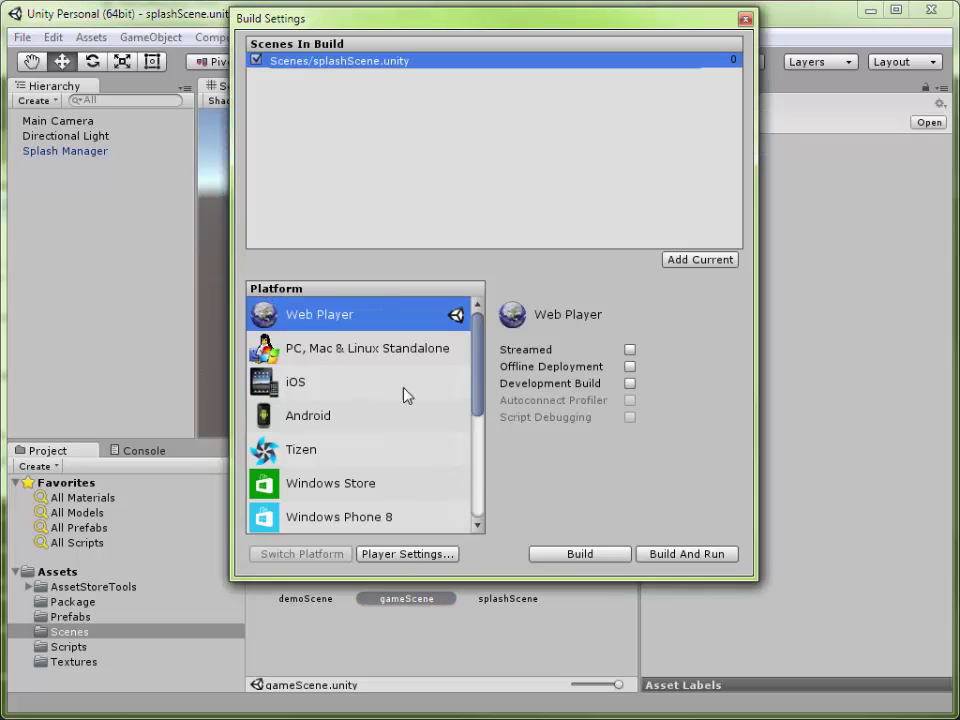
drag(405, 600, 330, 222)
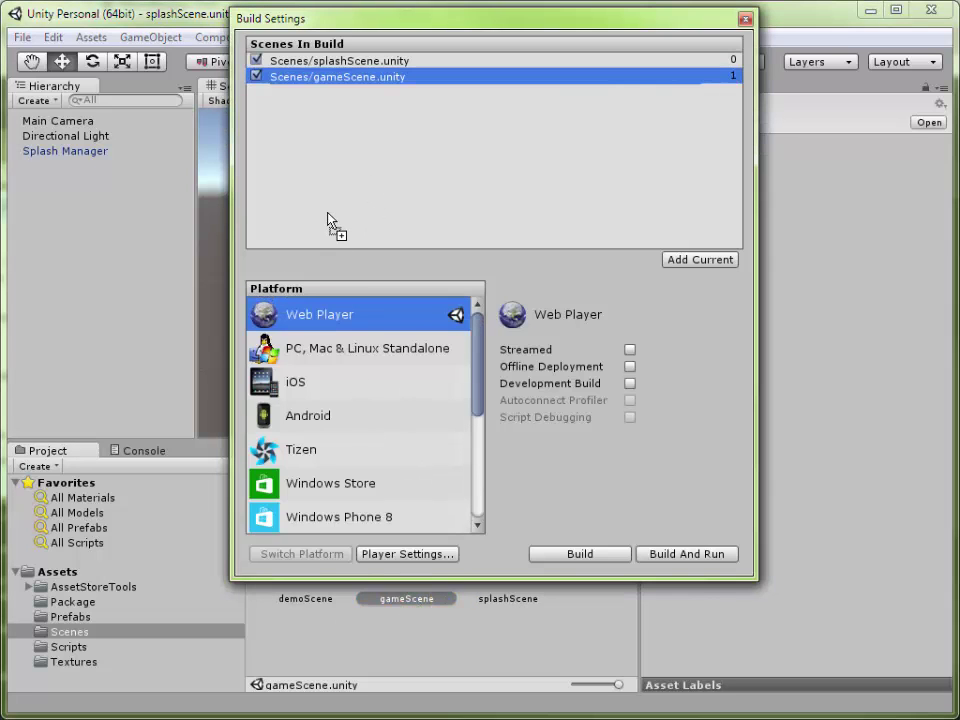
click(745, 19)
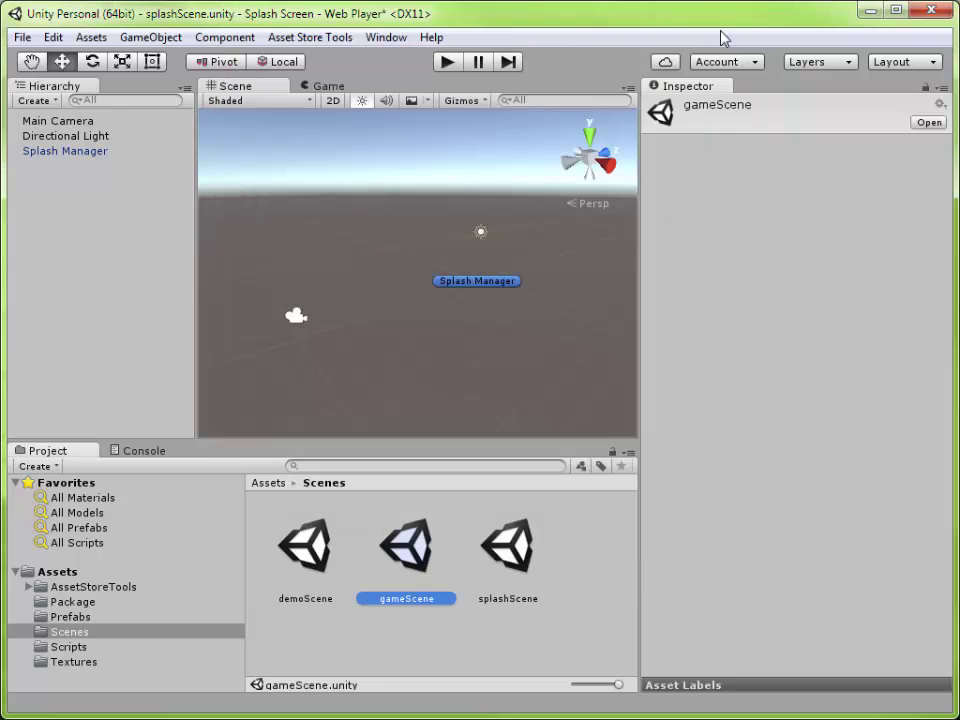
Set the size of the Splash Manager's Splash Screens list to 2
click(103, 152)
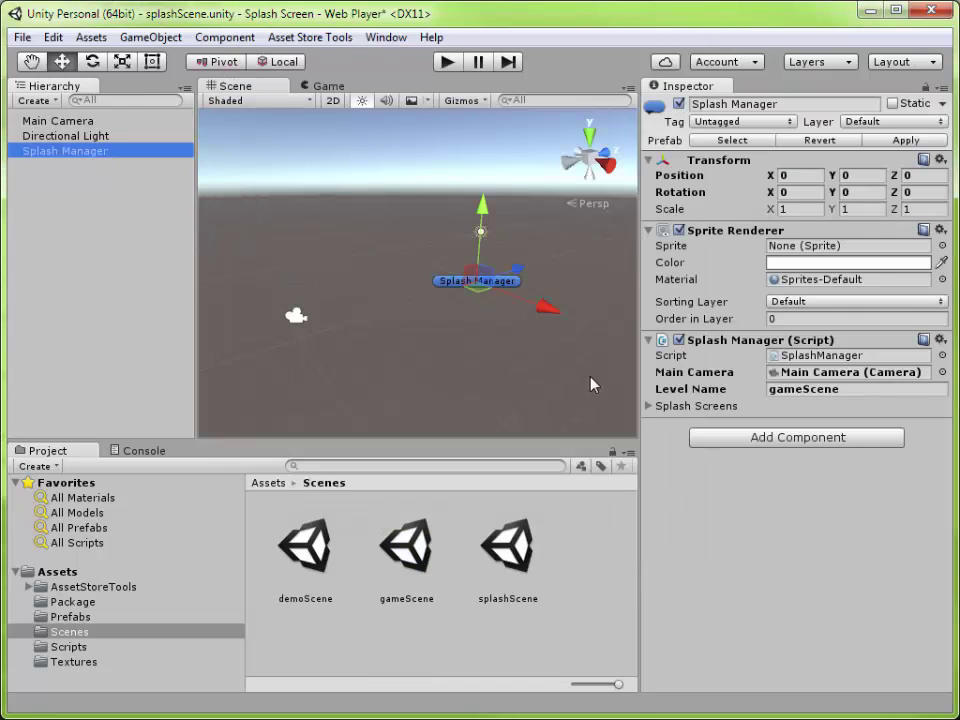
click(664, 406)
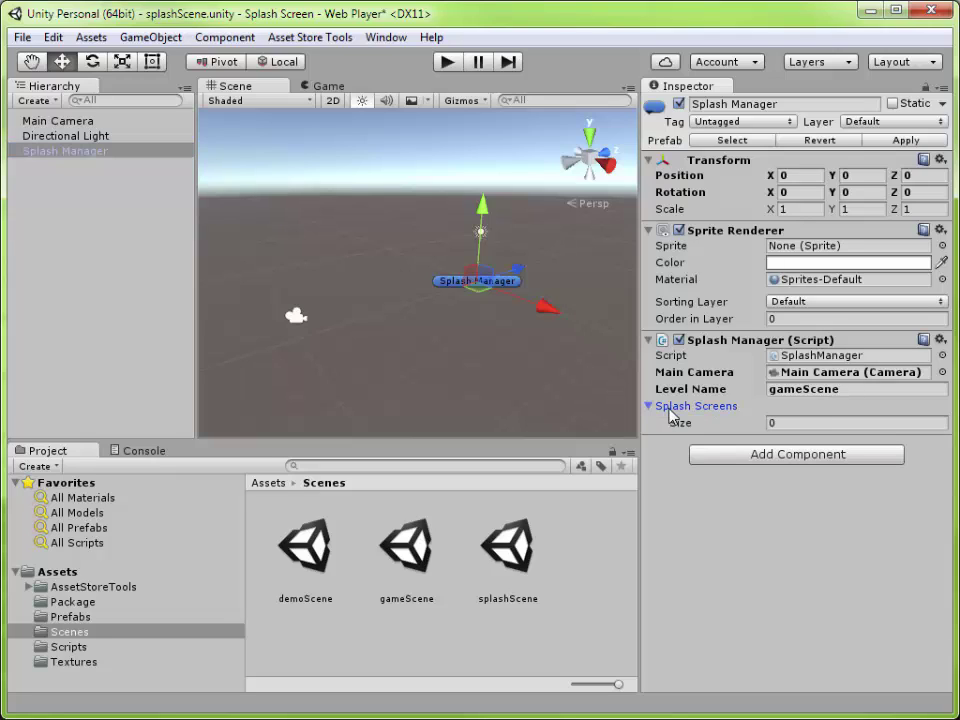
click(812, 423)
text(2)
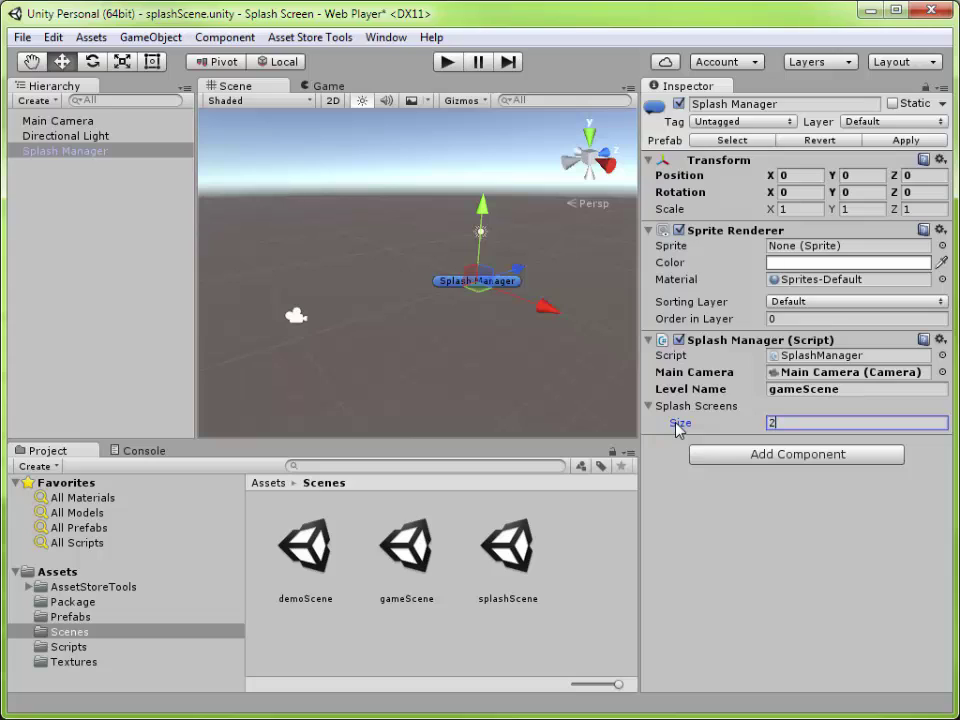
key(Return)
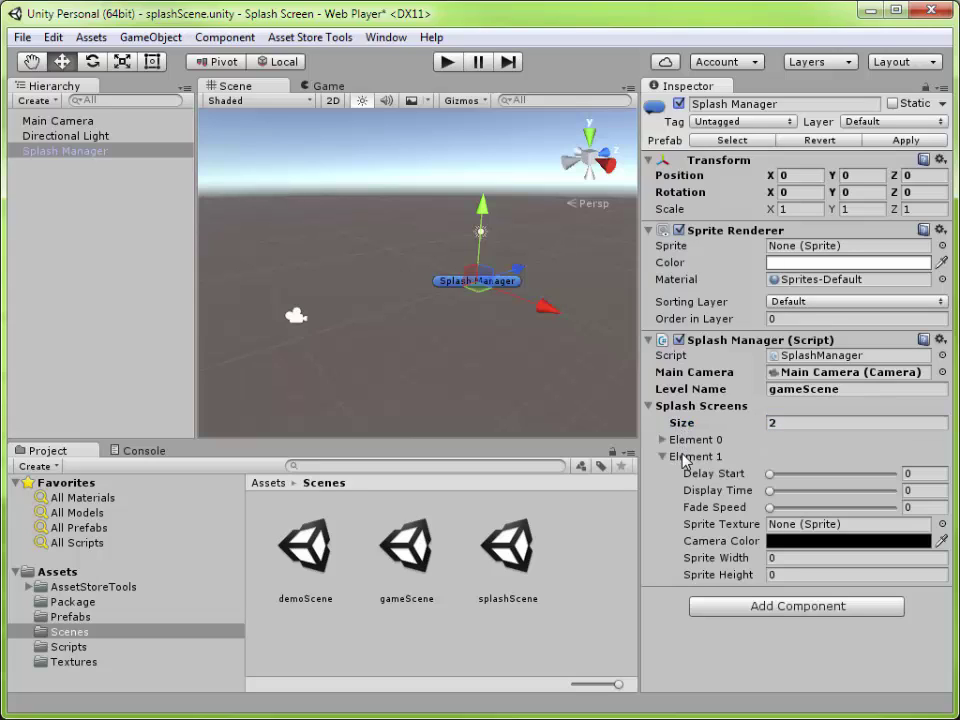
For splash screen Element 0, set Delay Start to 1, Display Time to 2 and Fade Speed to 0.5
click(675, 456)
click(688, 440)
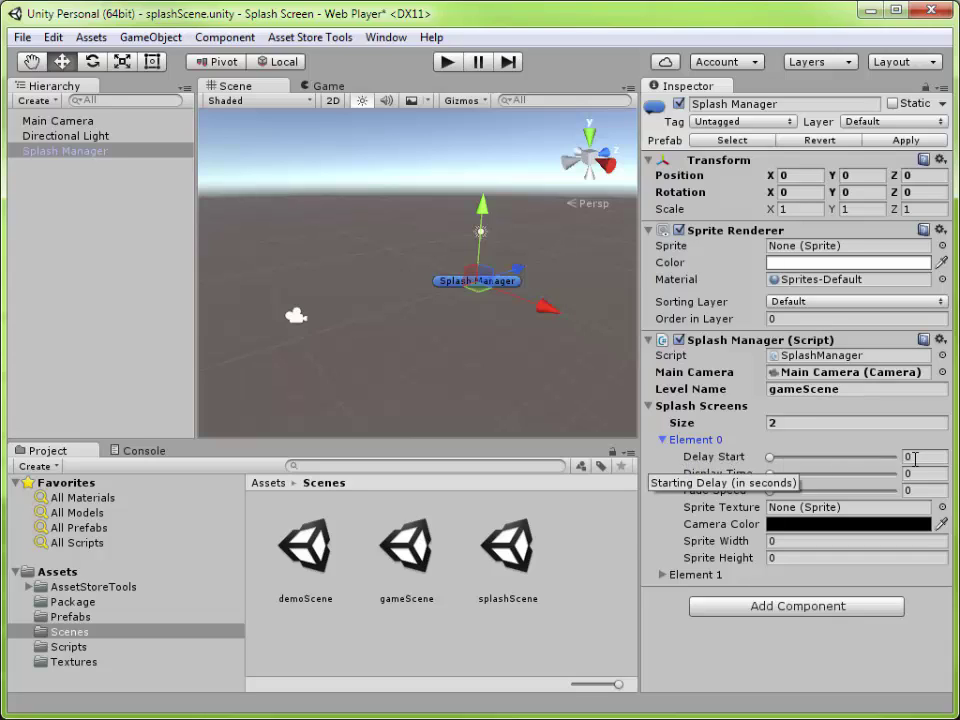
click(733, 457)
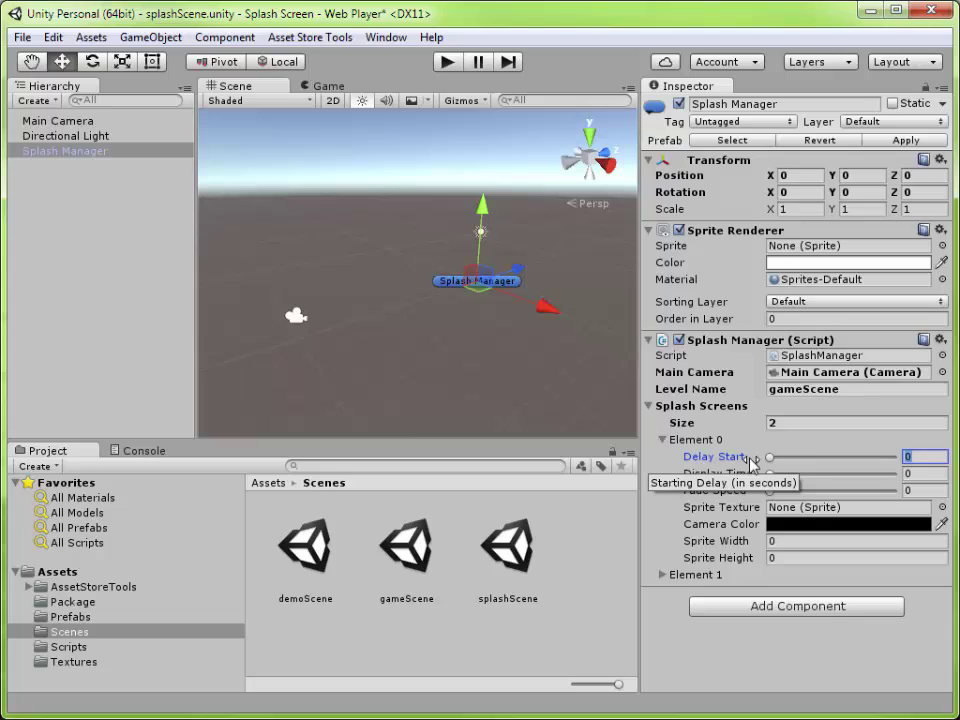
text(1)
key(Tab)
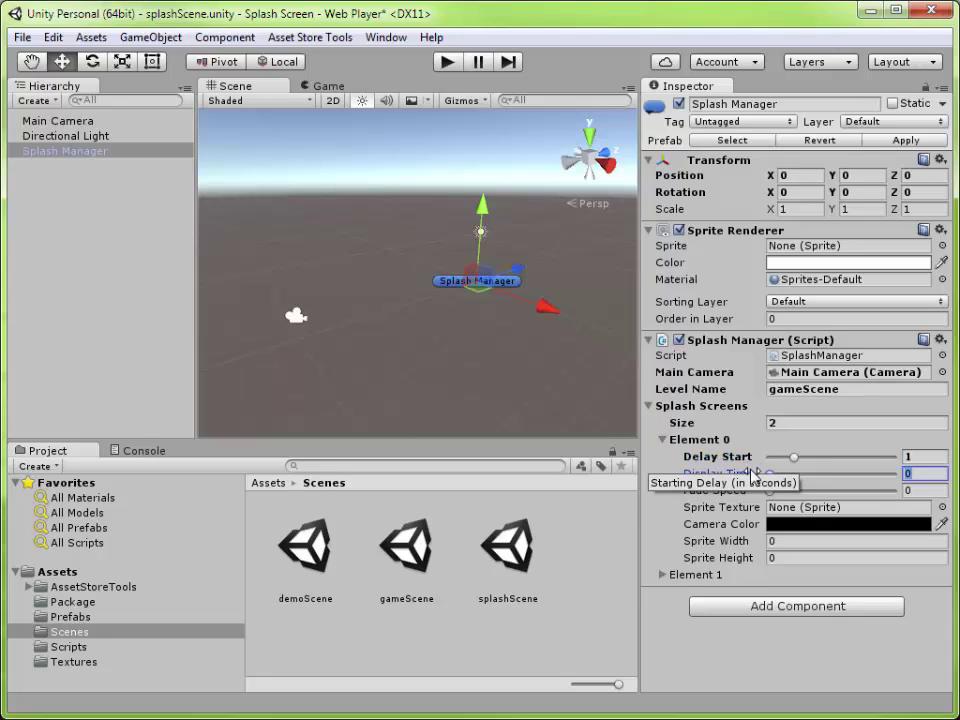
text(0.5)
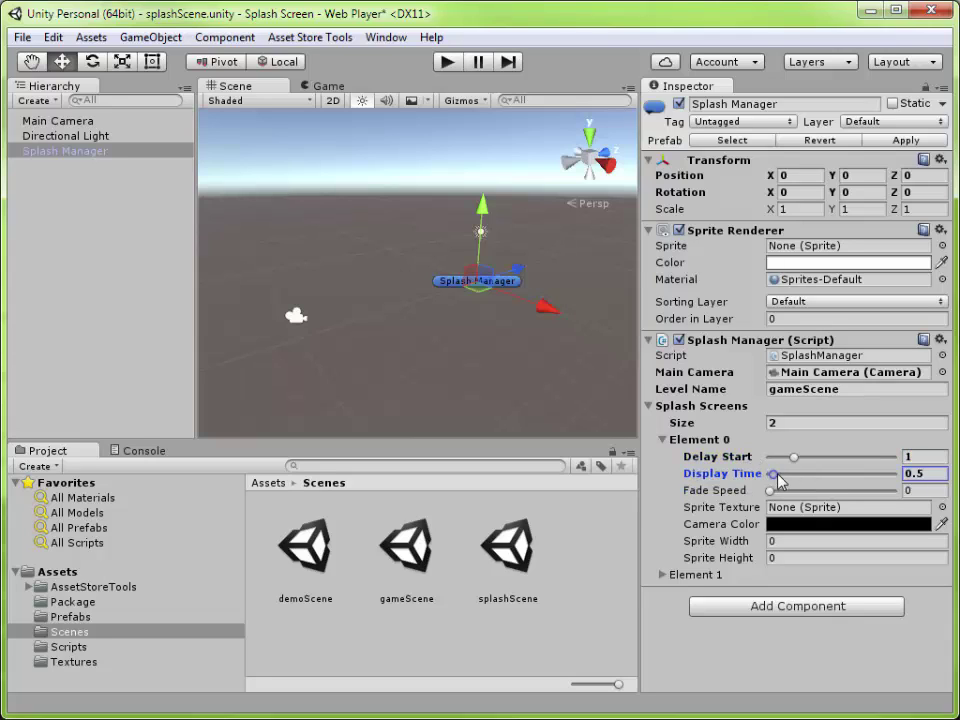
drag(779, 479, 788, 479)
text(2)
click(913, 489)
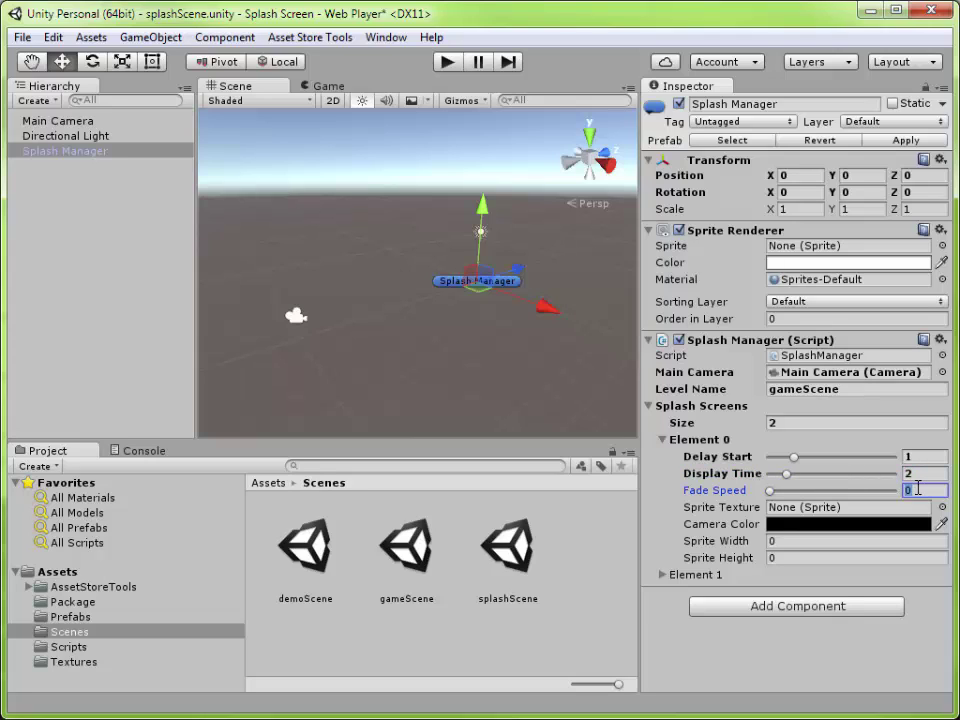
text(0.5)
key(Tab)
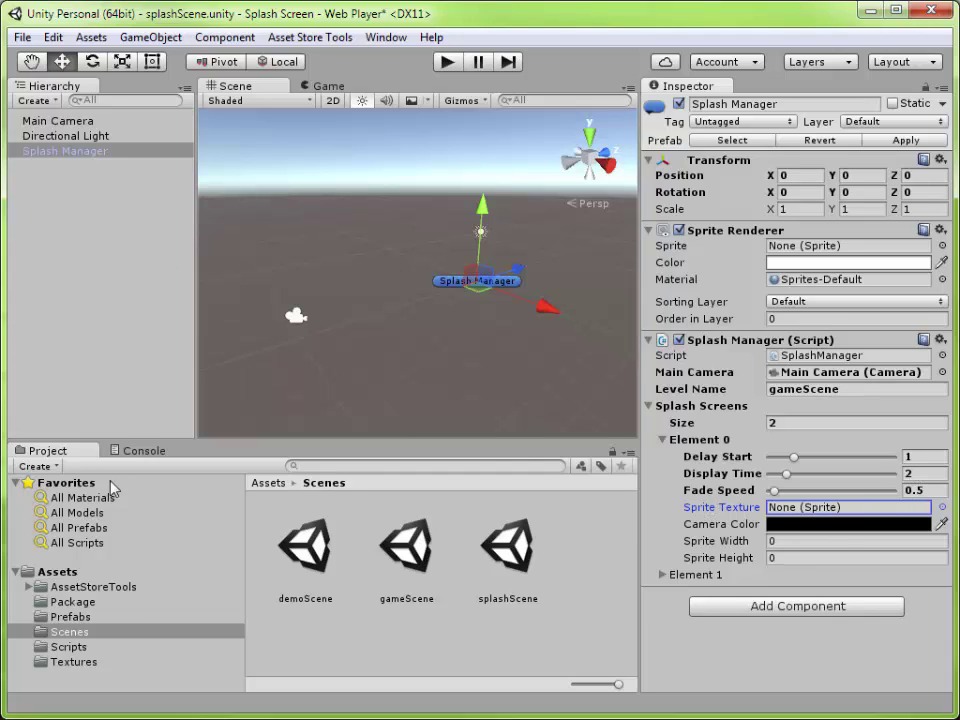
Import the Tutelage Systems and unity-logo-white images from the file browser into the Textures folder
click(72, 662)
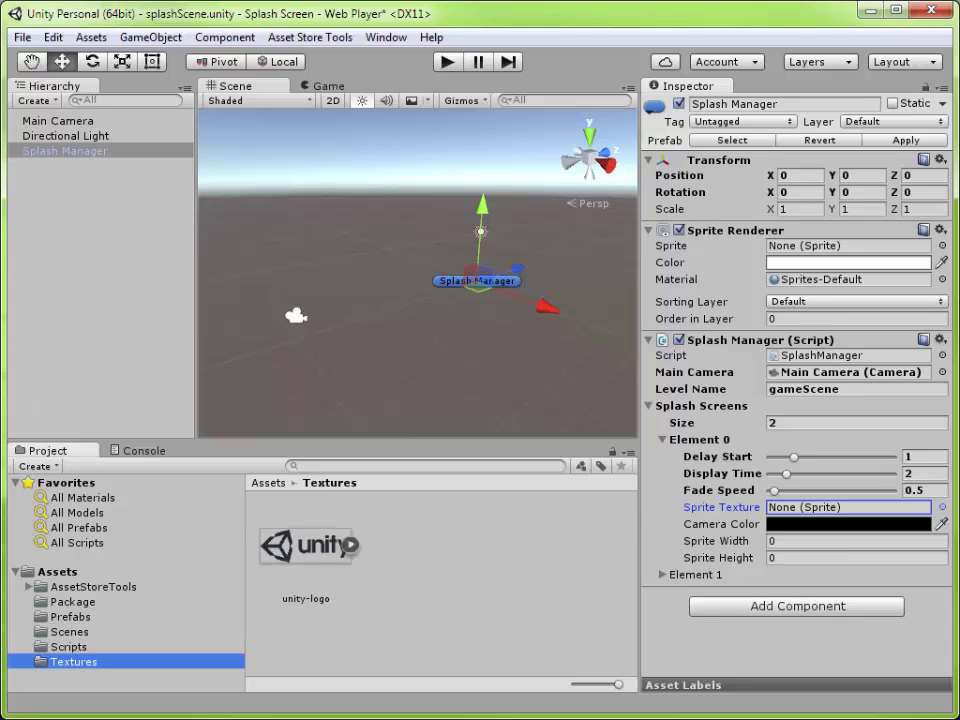
key(alt+Tab)
drag(132, 366, 440, 577)
Import Tutelage Systems and unity-logo-white as Sprite (2D and UI) without mip maps, with Point (no filter) filtering and Truecolor format
click(348, 575)
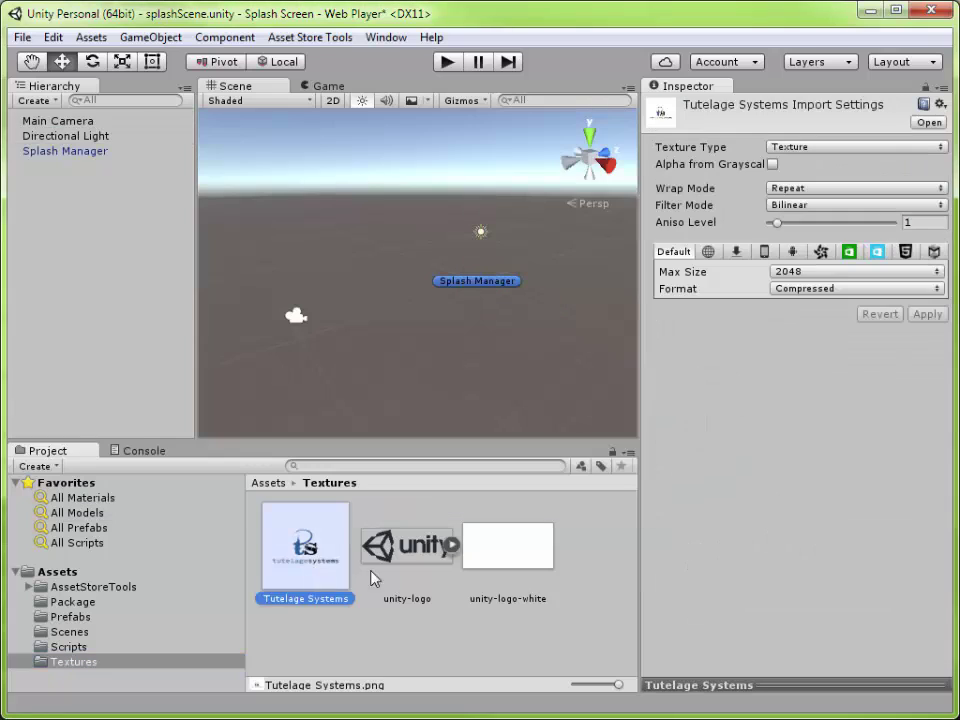
ctrl+click(513, 557)
click(855, 148)
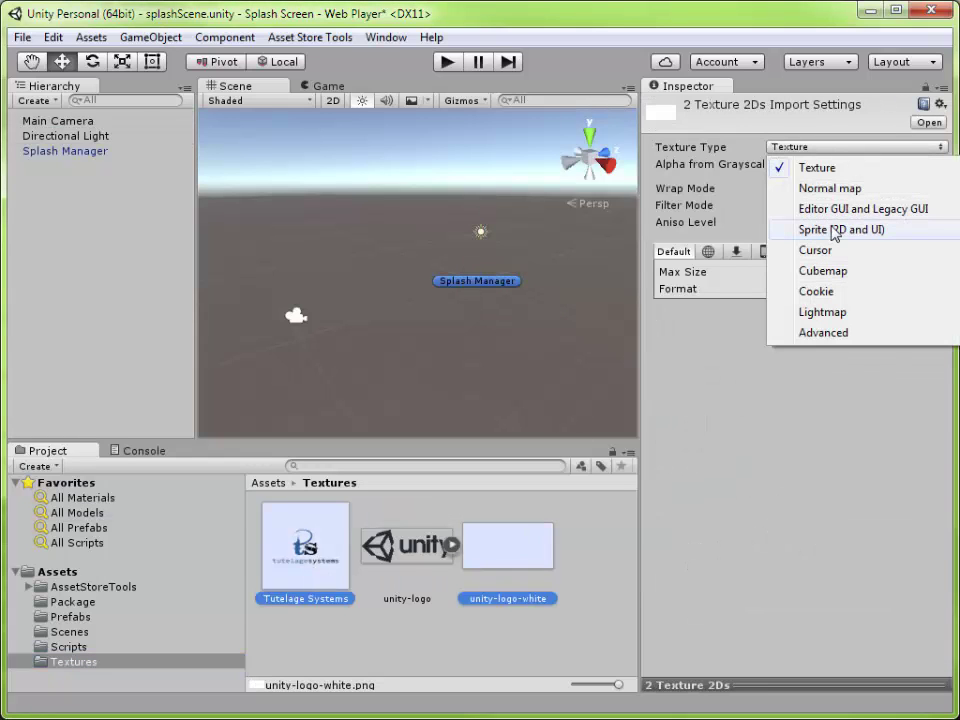
click(835, 230)
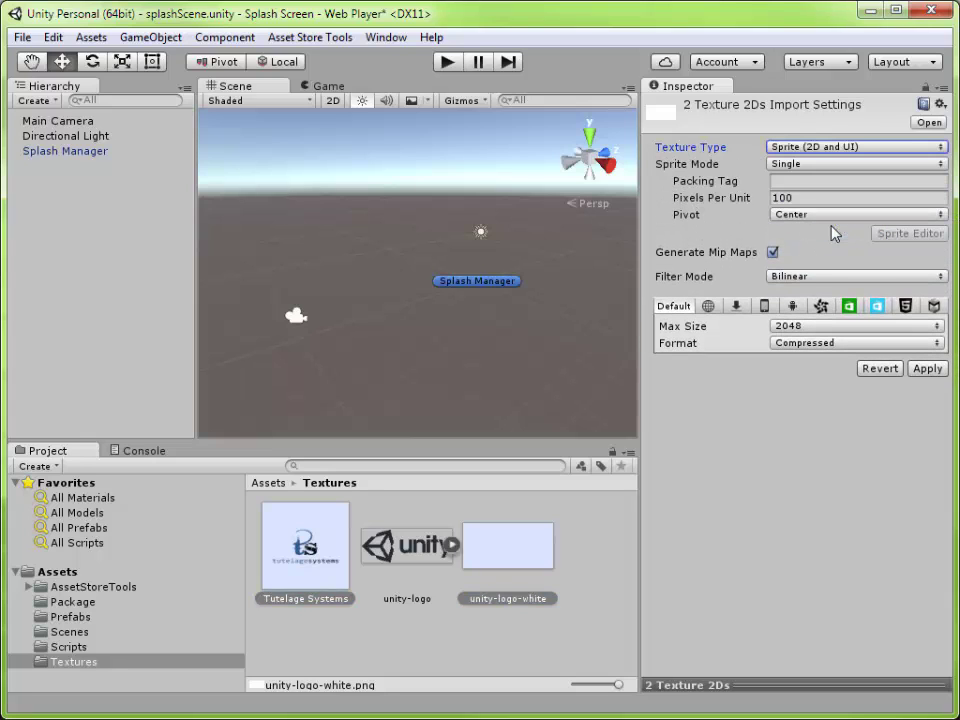
click(772, 253)
click(800, 276)
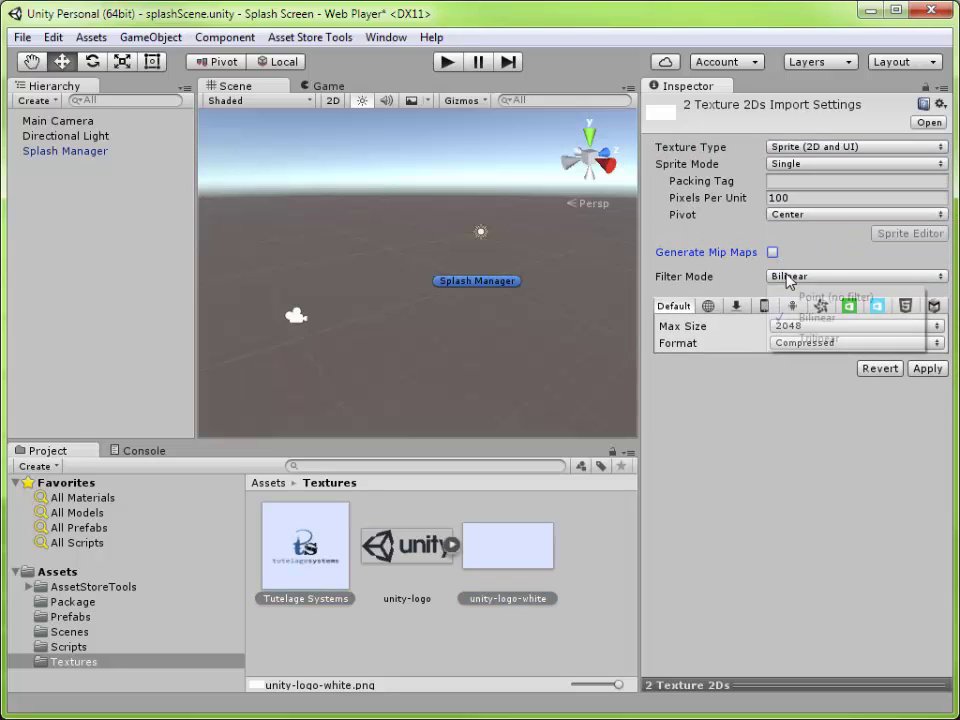
click(797, 297)
click(810, 344)
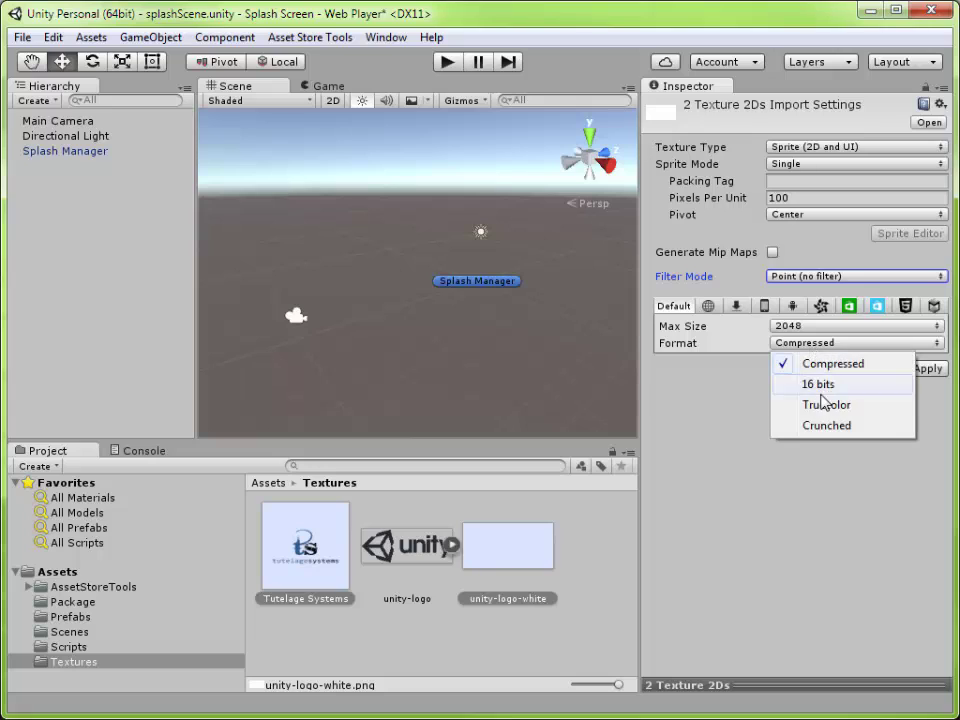
click(821, 404)
click(927, 369)
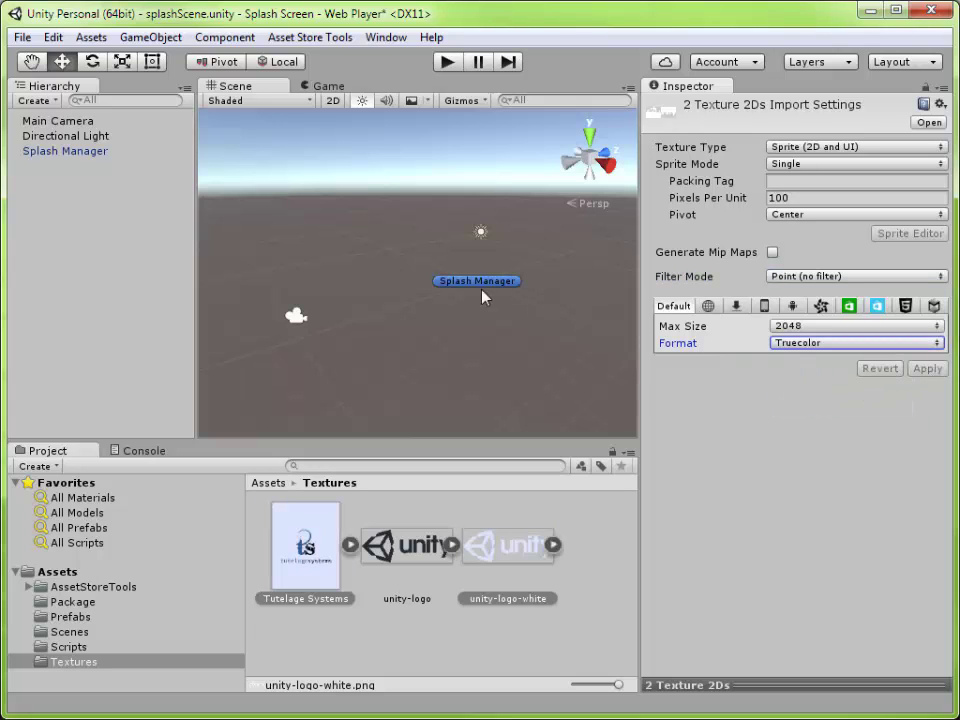
Assign the Tutelage Systems sprite as the Sprite Texture of the Splash Manager's Element 0
click(478, 284)
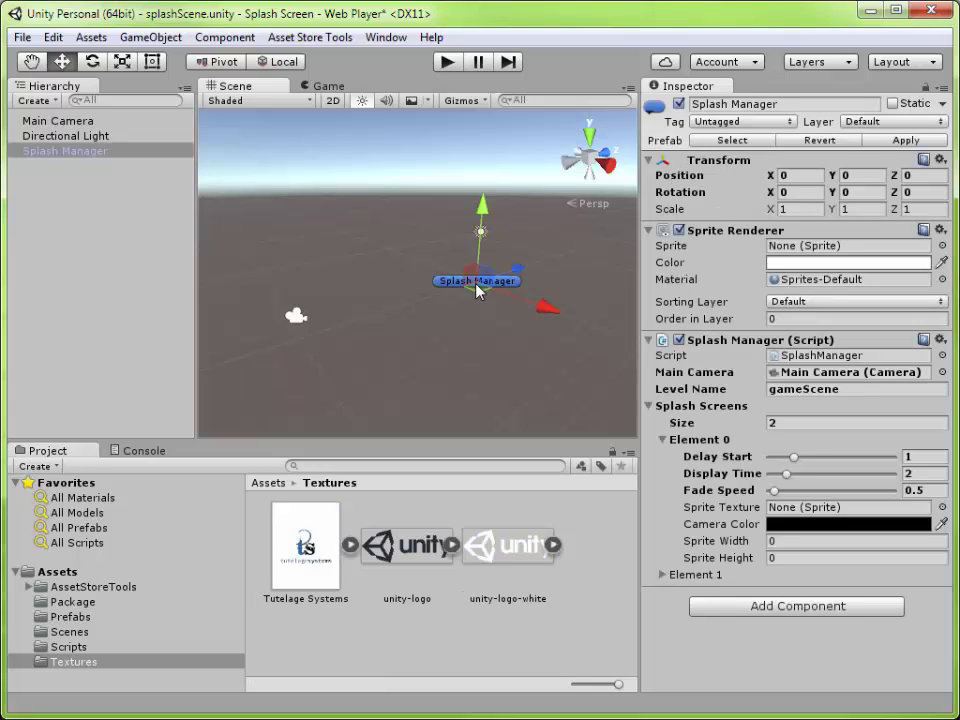
click(941, 507)
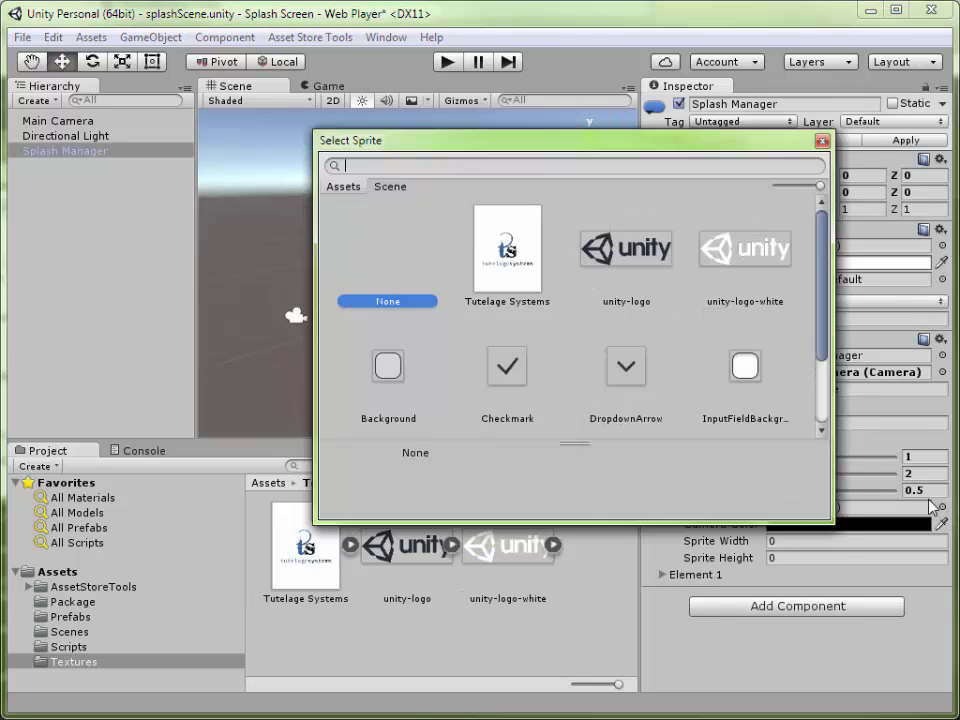
double_click(522, 251)
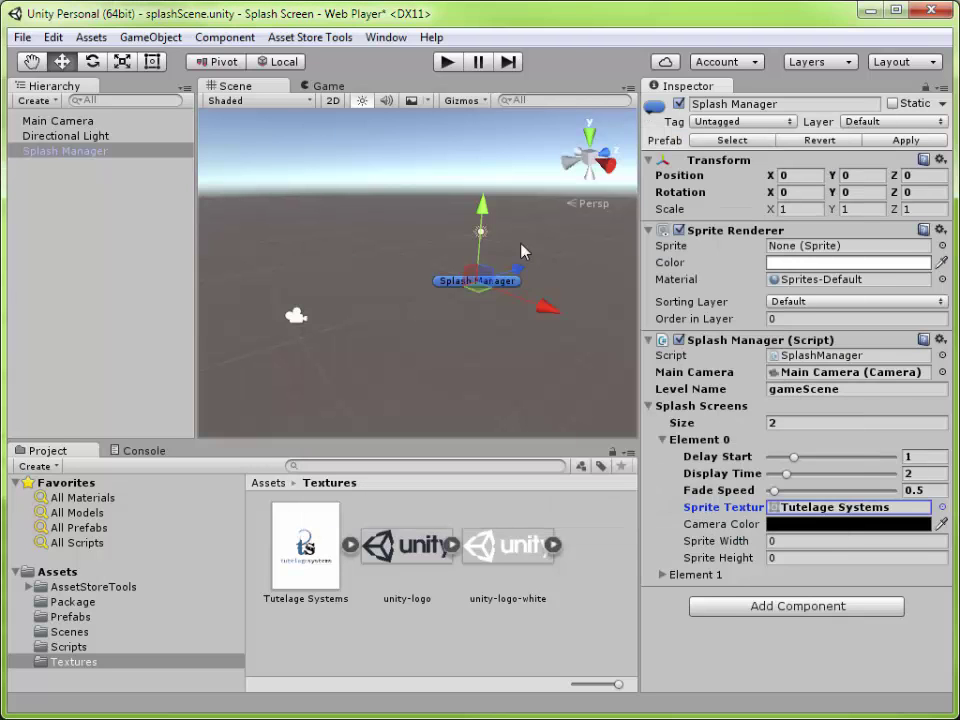
Set Element 0's Camera Color to fully opaque white (FFFFFFFF)
click(793, 525)
click(613, 327)
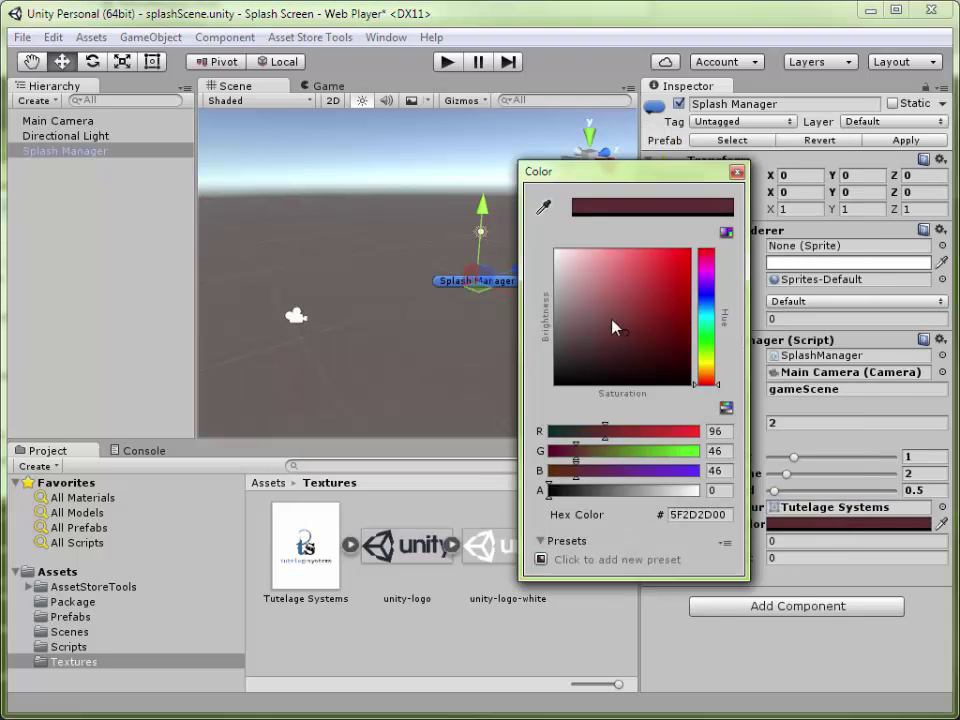
drag(613, 327, 548, 251)
drag(590, 490, 724, 500)
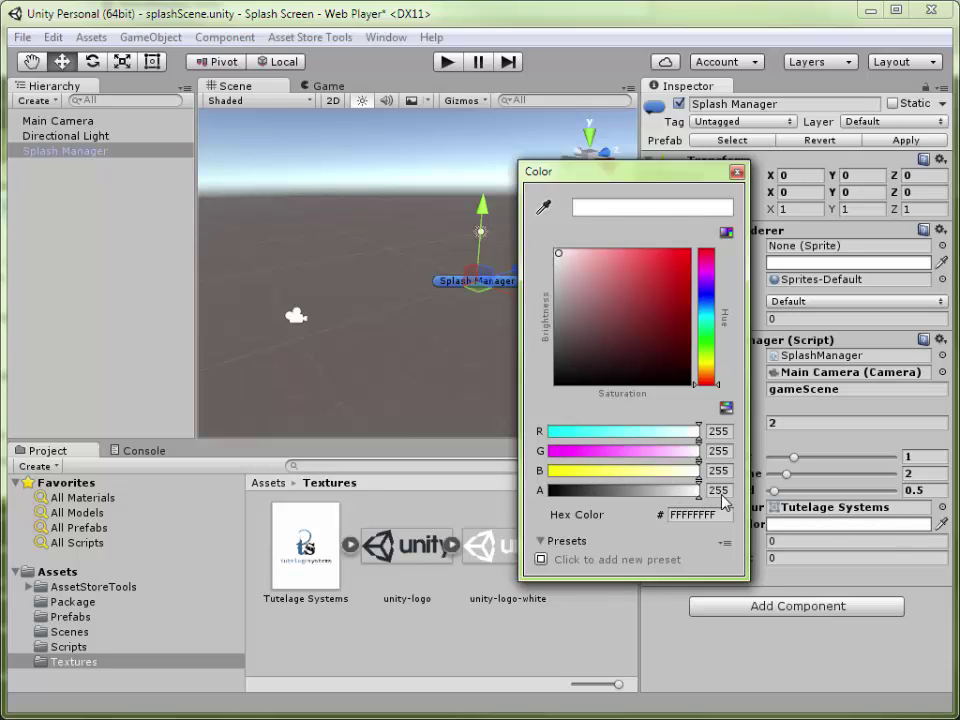
click(737, 172)
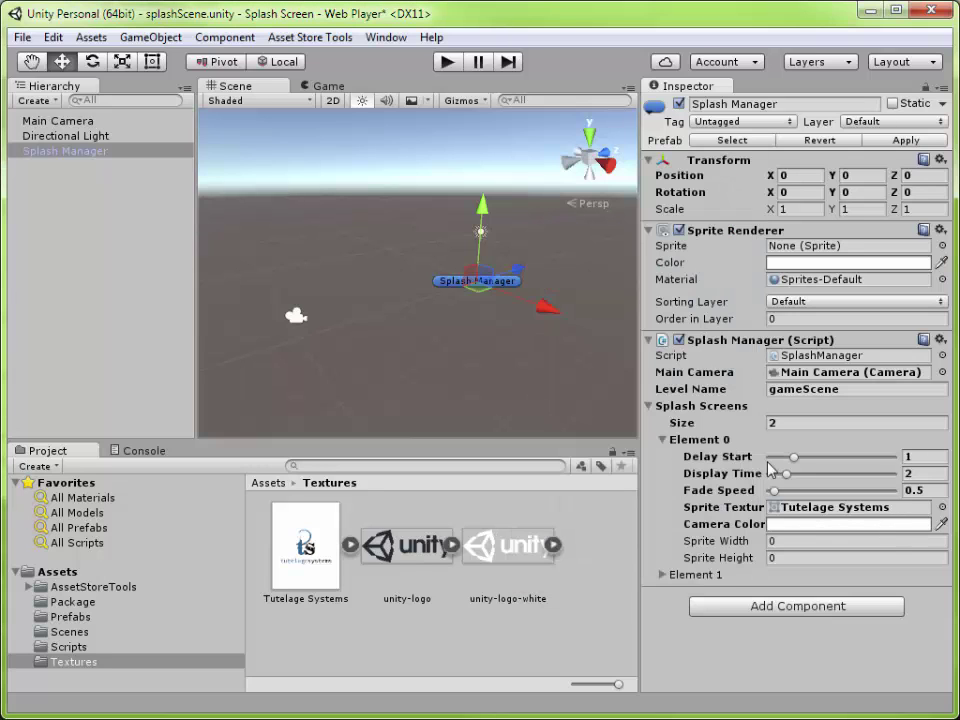
Set Element 0's Sprite Width and Sprite Height to 2
click(733, 540)
text(2)
key(Tab)
text(2)
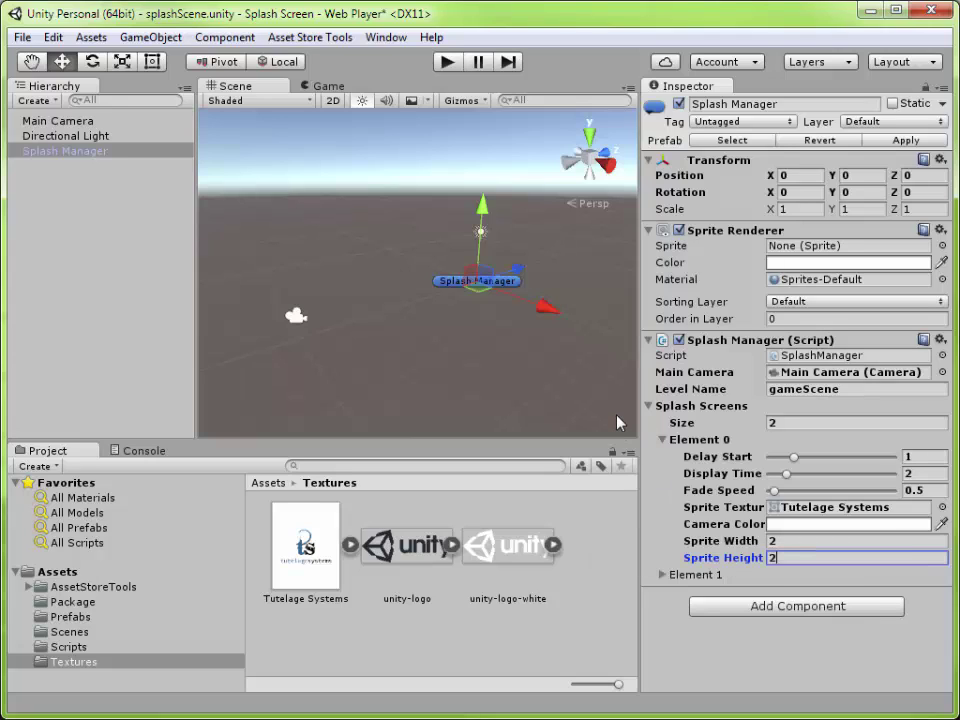
For splash screen Element 1, set Delay Start to 1, Display Time to 2 and Fade Speed to 0.5
click(662, 439)
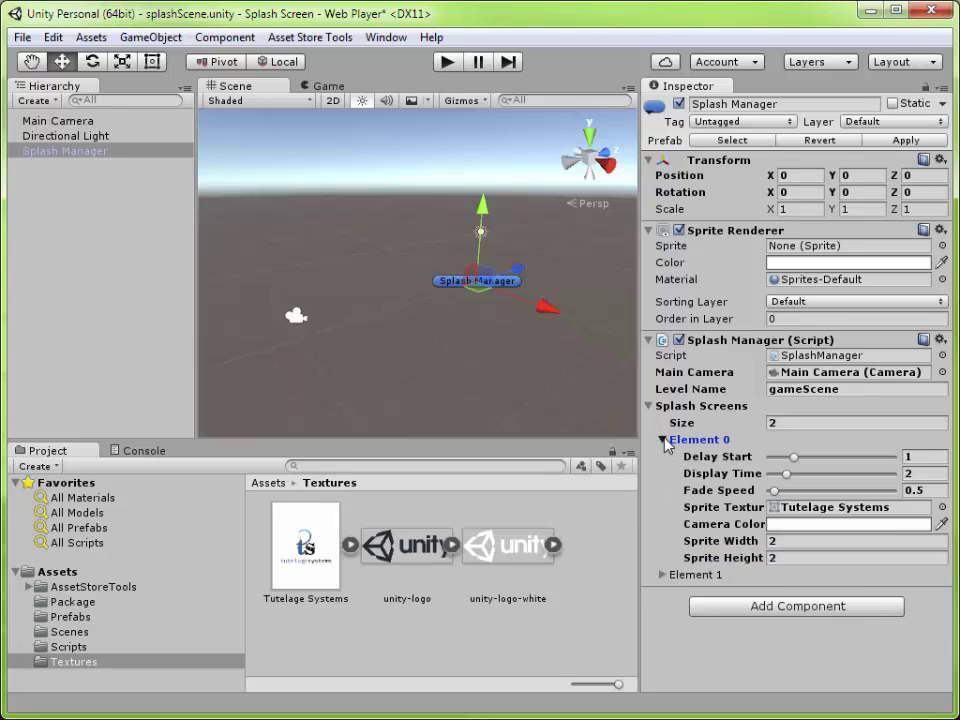
click(663, 457)
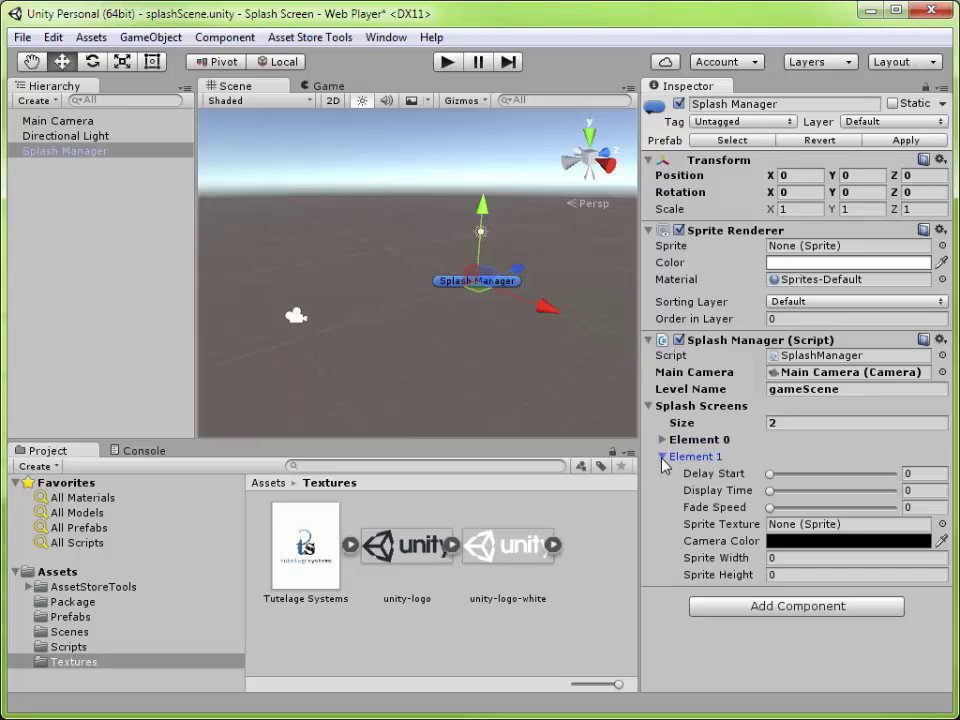
click(932, 471)
text(1)
key(Tab)
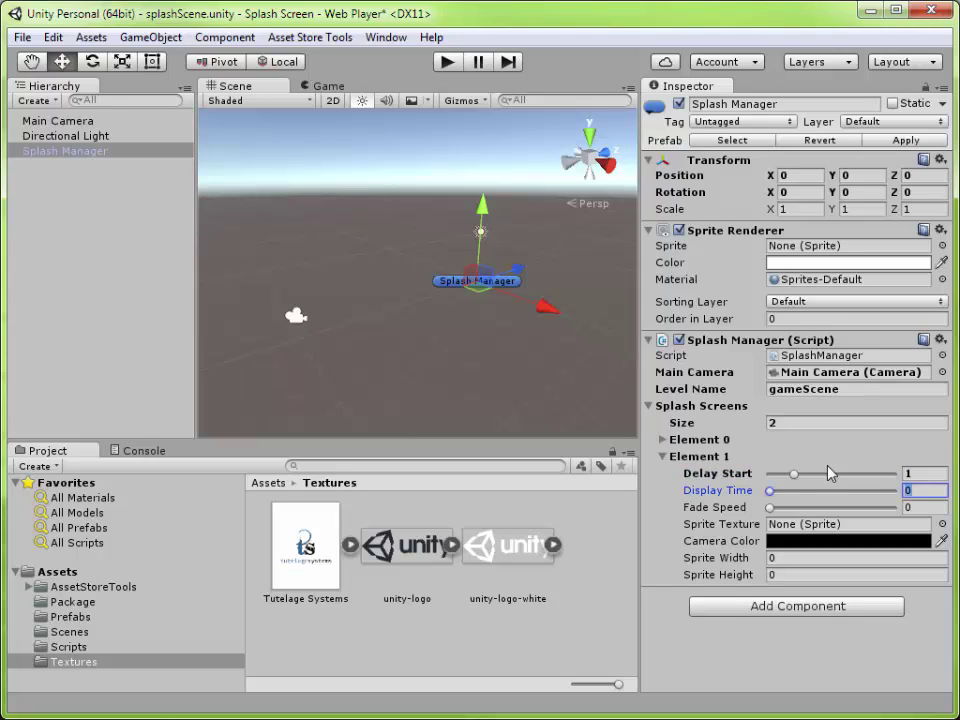
text(2)
key(Tab)
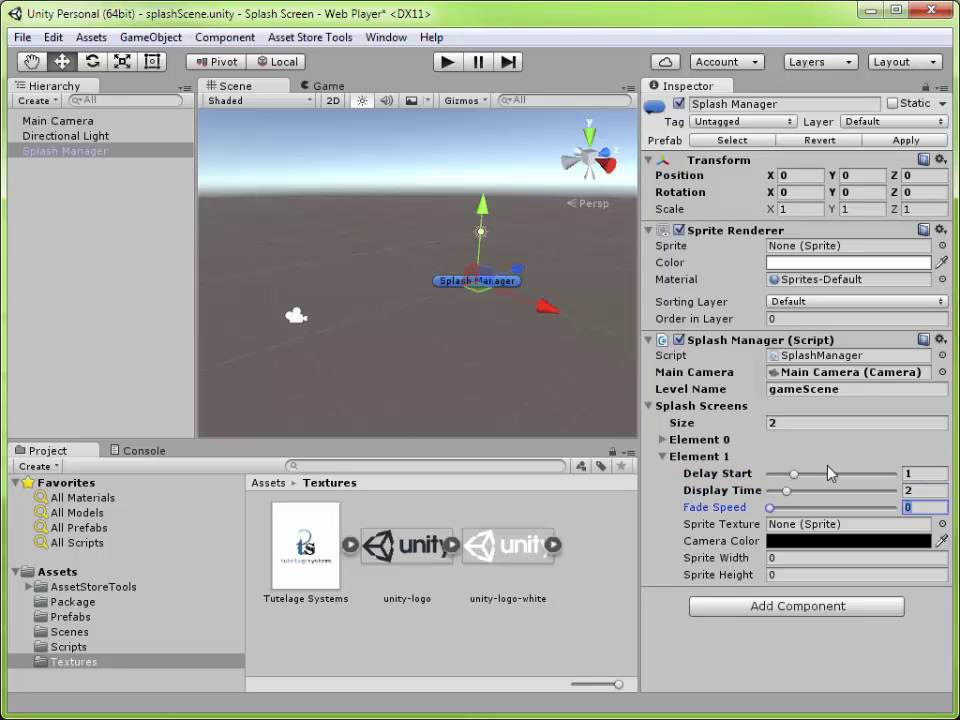
text(.5)
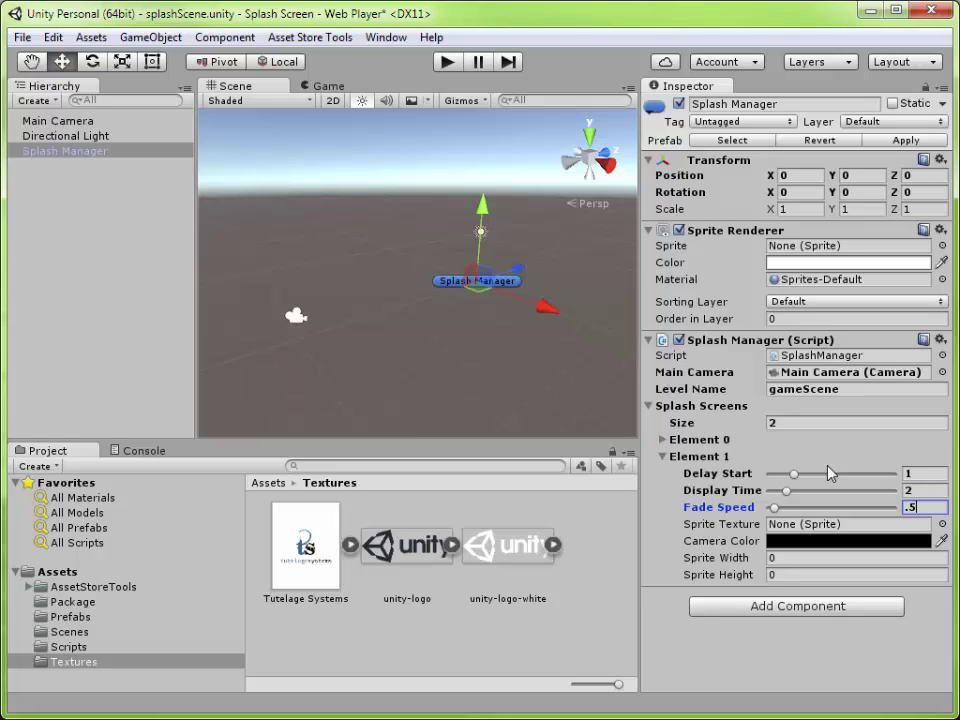
Assign unity-logo-white as Element 1's Sprite Texture and set its Camera Color to hex 222C37 with alpha 255
click(941, 523)
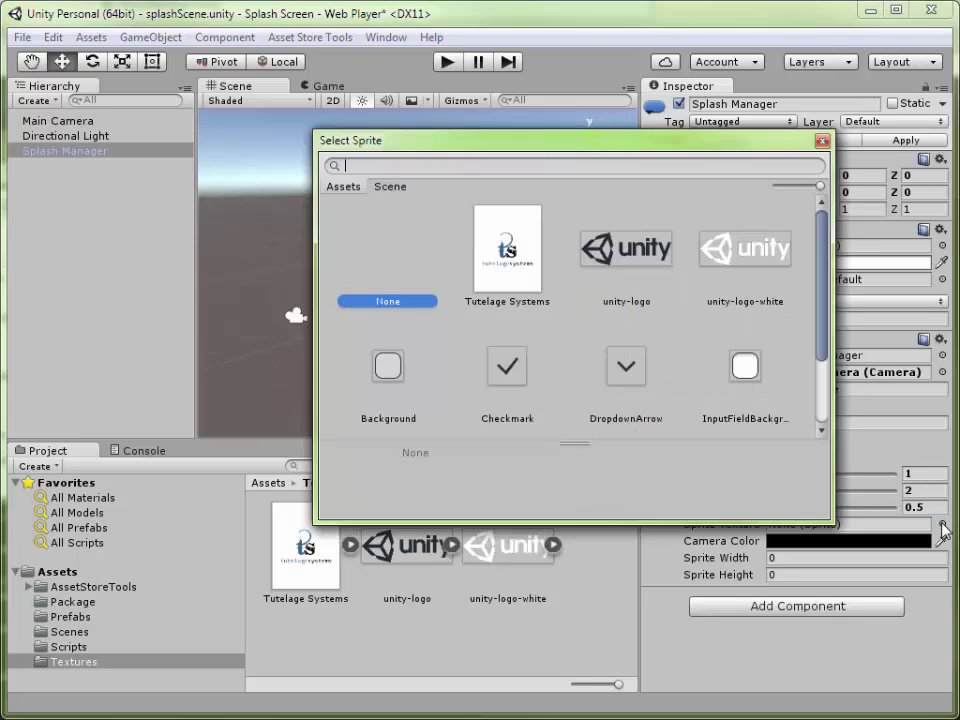
double_click(741, 254)
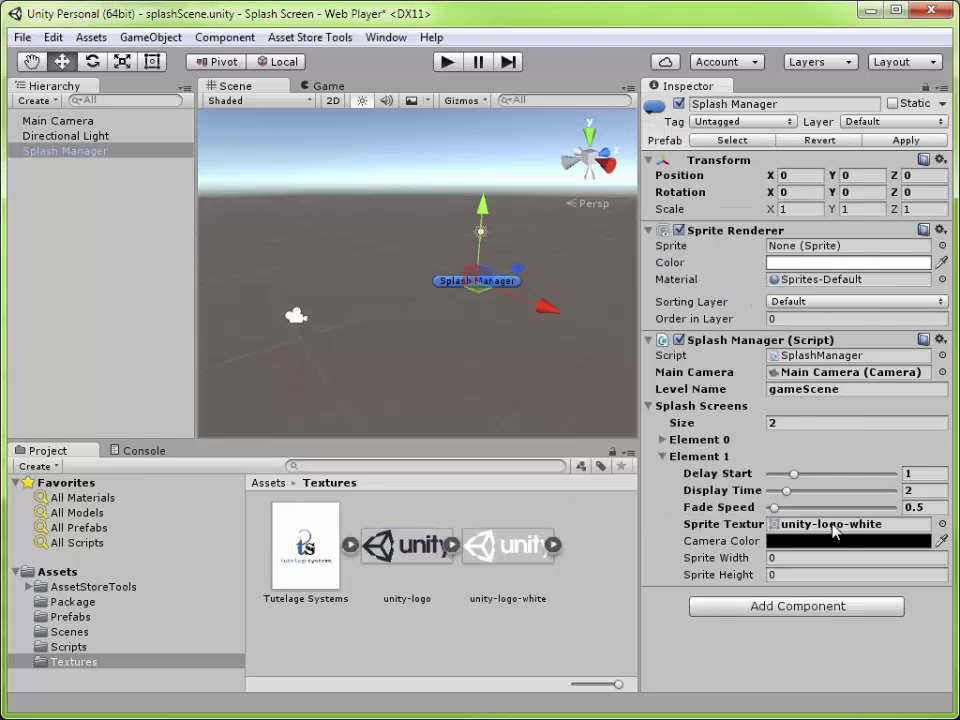
click(834, 541)
drag(583, 492, 743, 521)
click(729, 514)
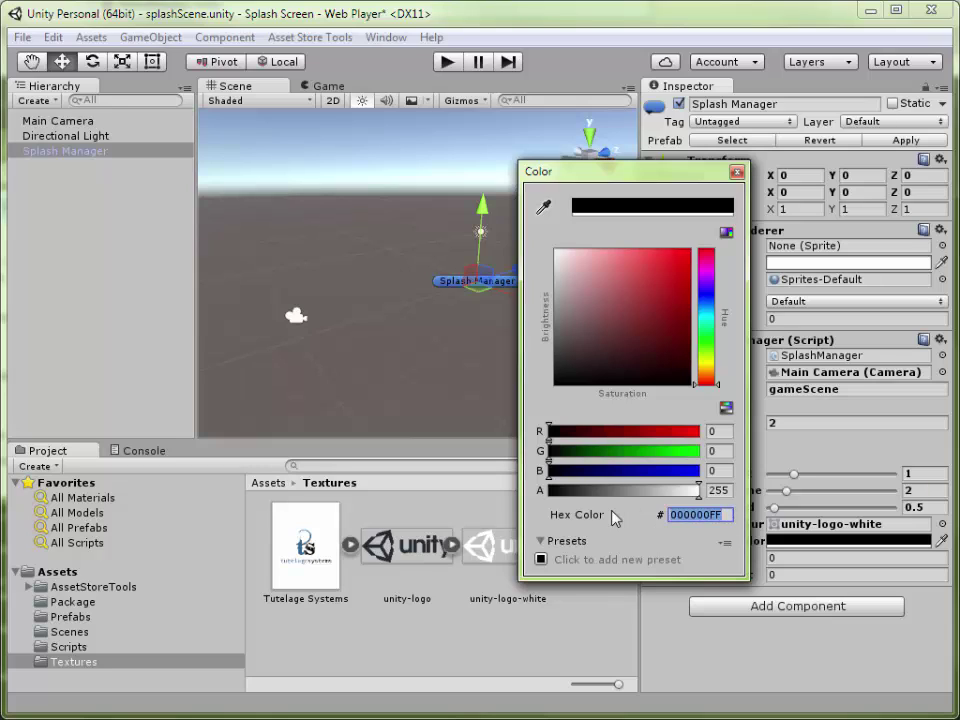
text(222C37FF)
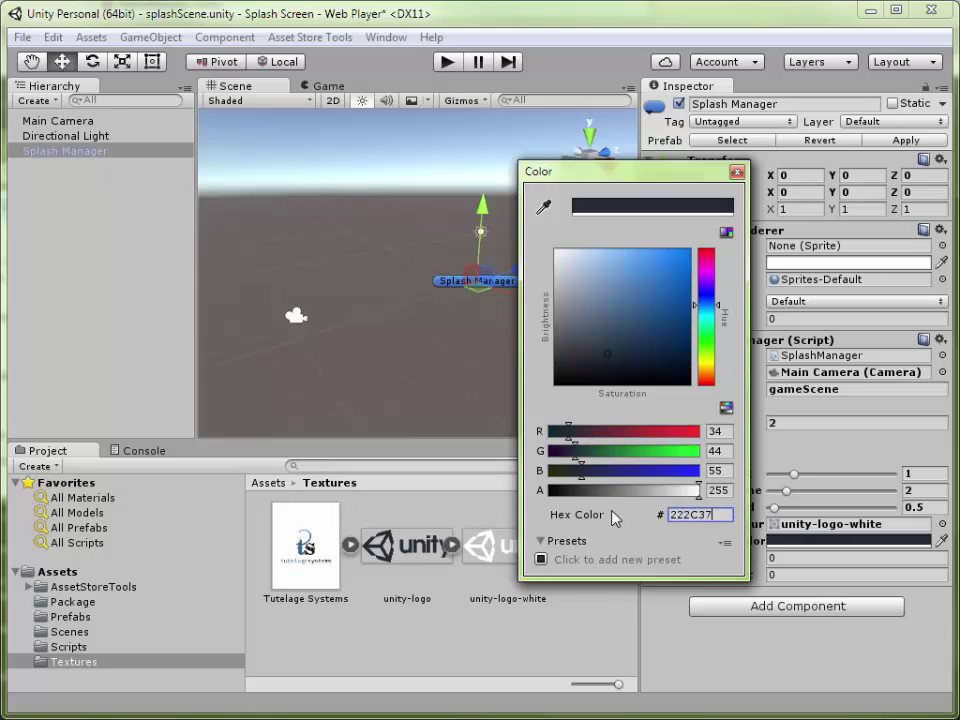
click(737, 172)
Set Element 1's Sprite Width and Sprite Height to 1
click(772, 557)
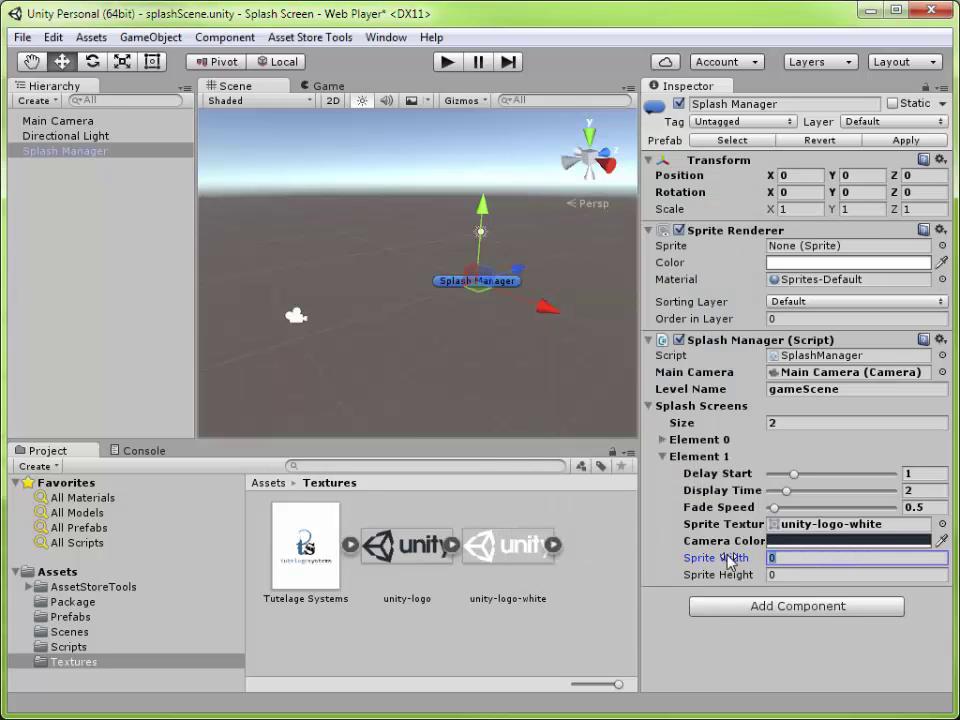
text(1)
click(771, 575)
text(1)
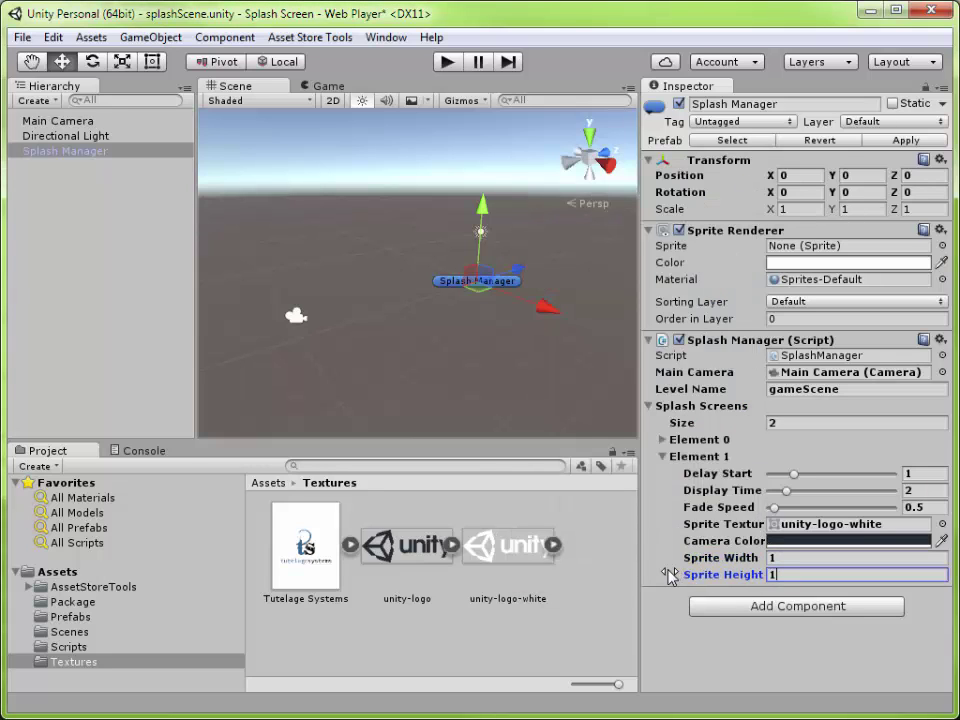
Run the splash scene in play mode to test both splash screens
click(449, 63)
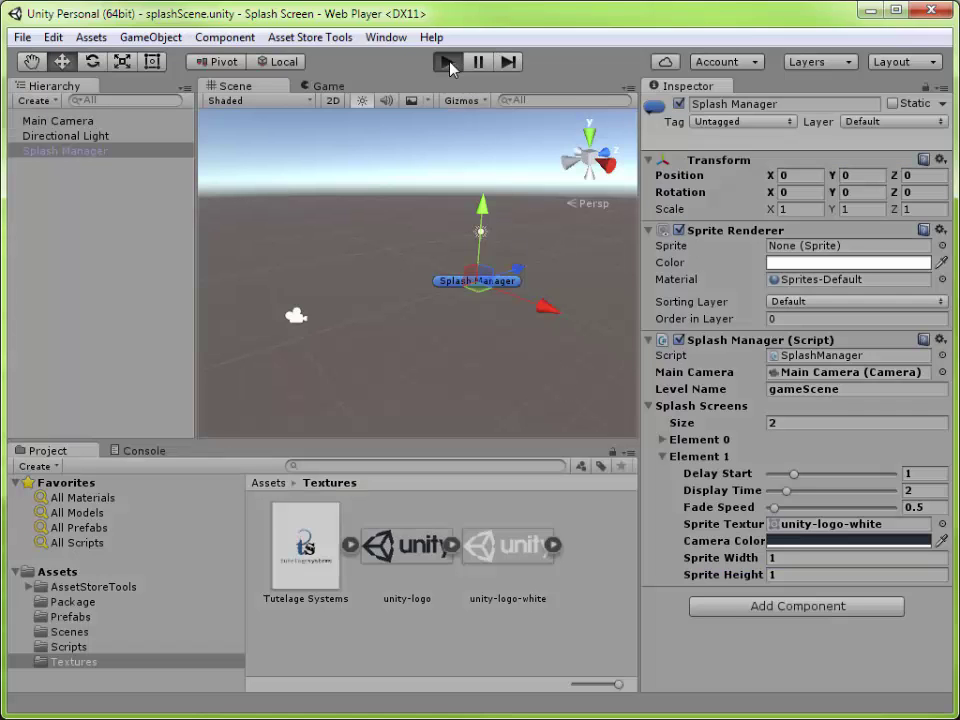